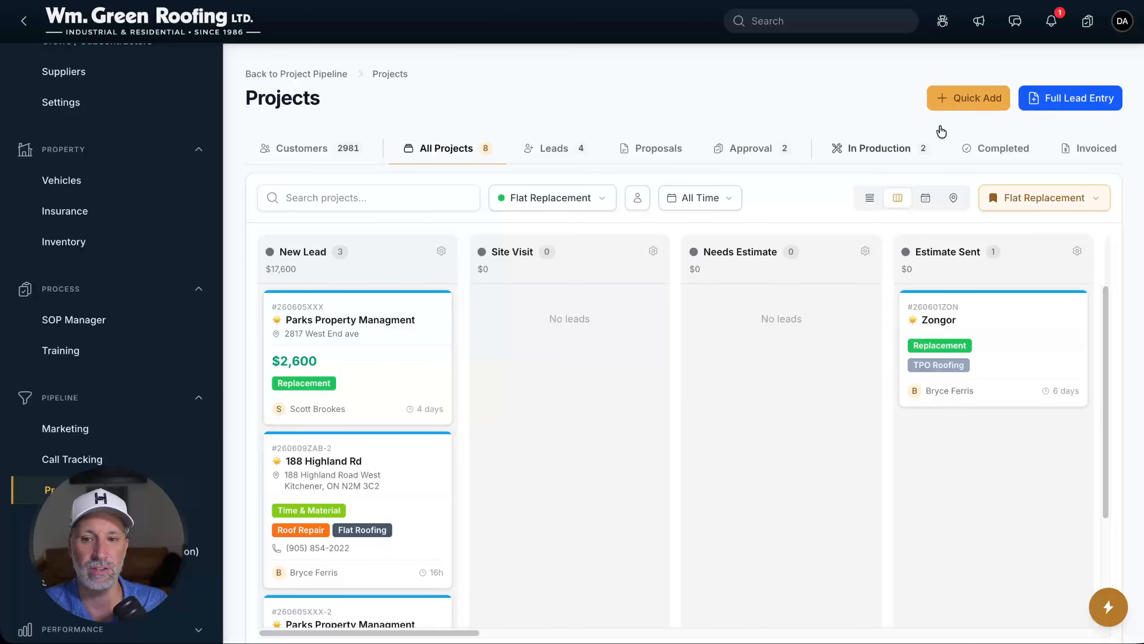
Start a quick lead and select Parks Property Managment as the customer, viewing its addresses
{"action": "left_click", "coordinate": [969, 107]}
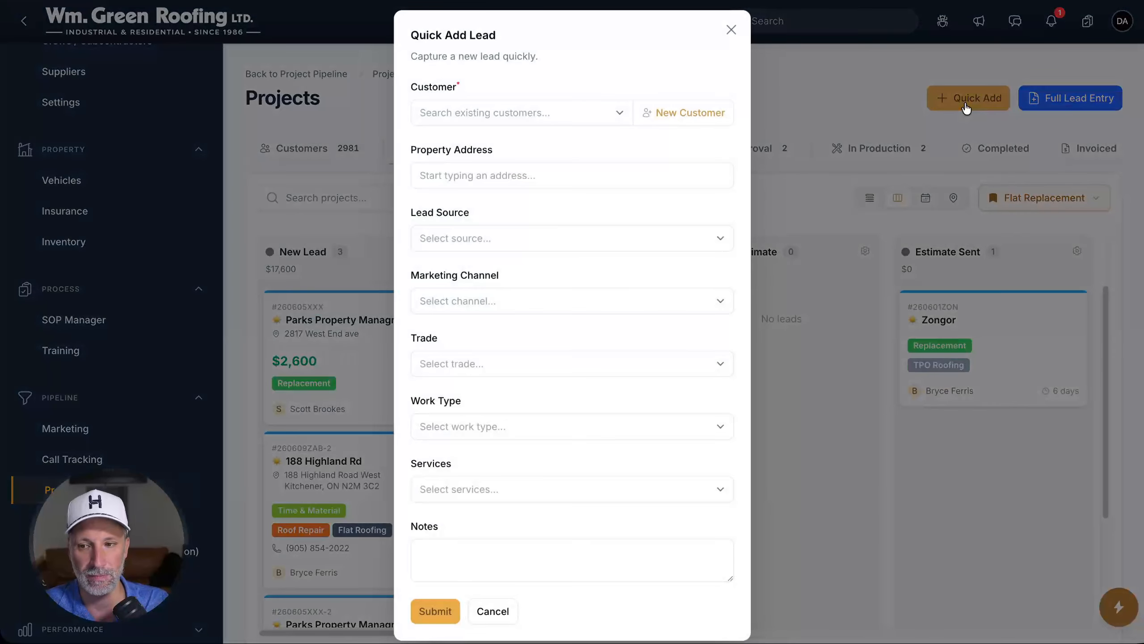
{"action": "left_click", "coordinate": [553, 120]}
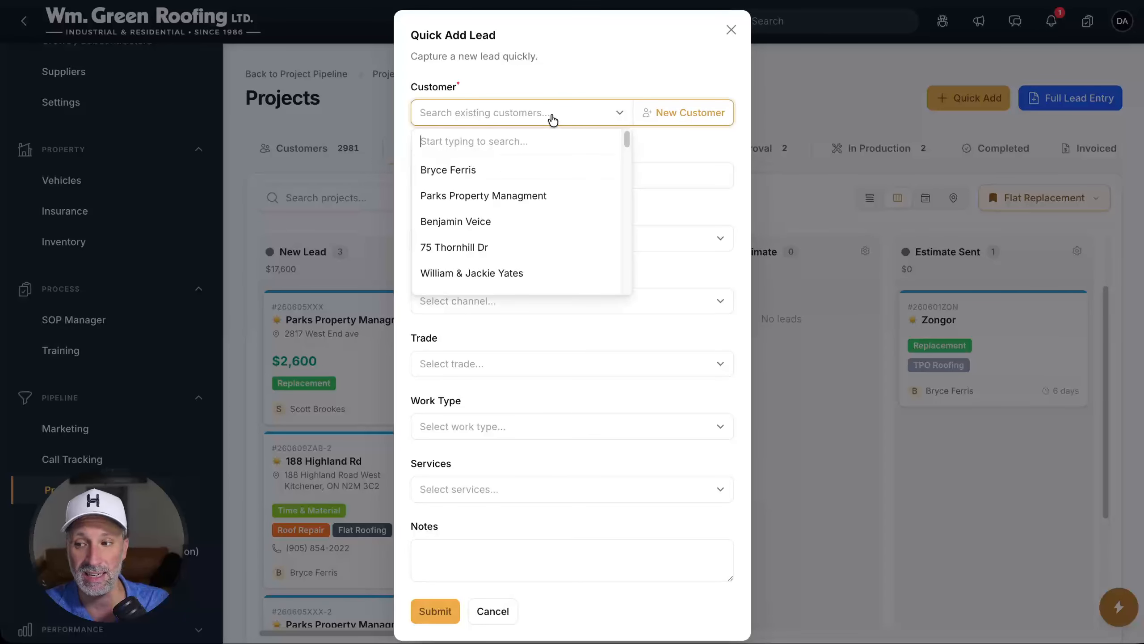
{"action": "left_click", "coordinate": [570, 62]}
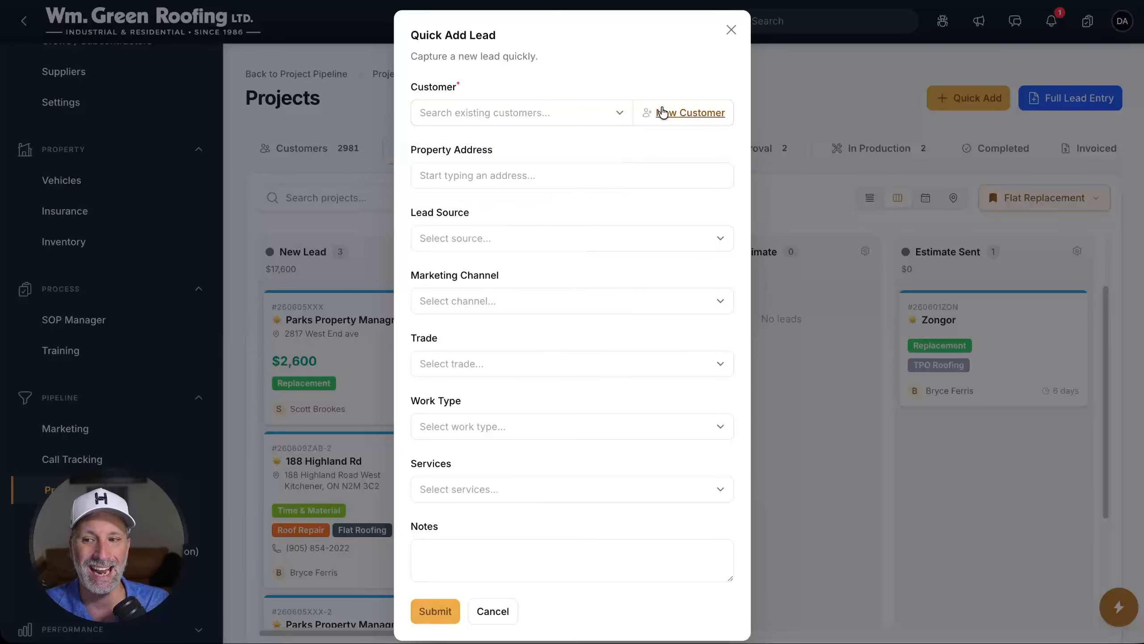
{"action": "left_click", "coordinate": [544, 114]}
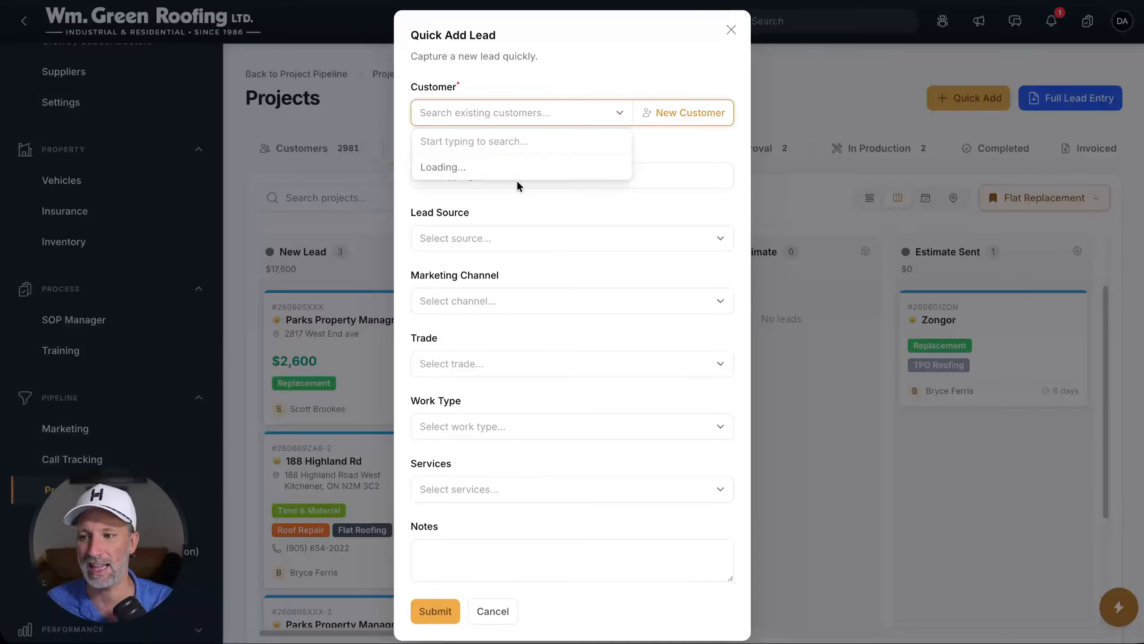
{"action": "left_click", "coordinate": [496, 197]}
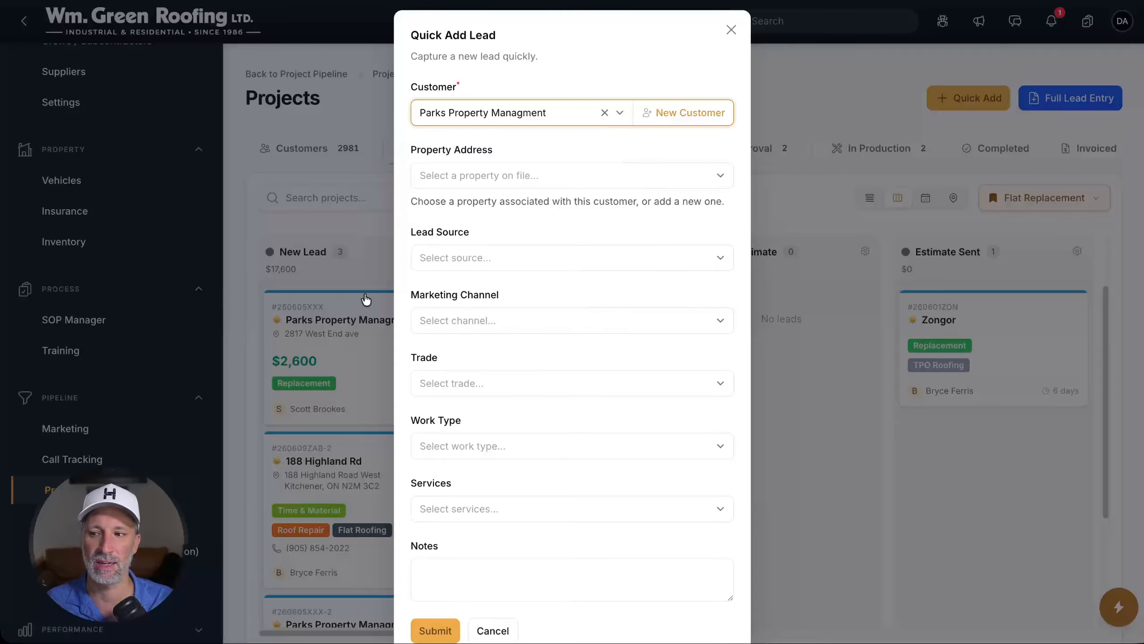
{"action": "left_click", "coordinate": [494, 178]}
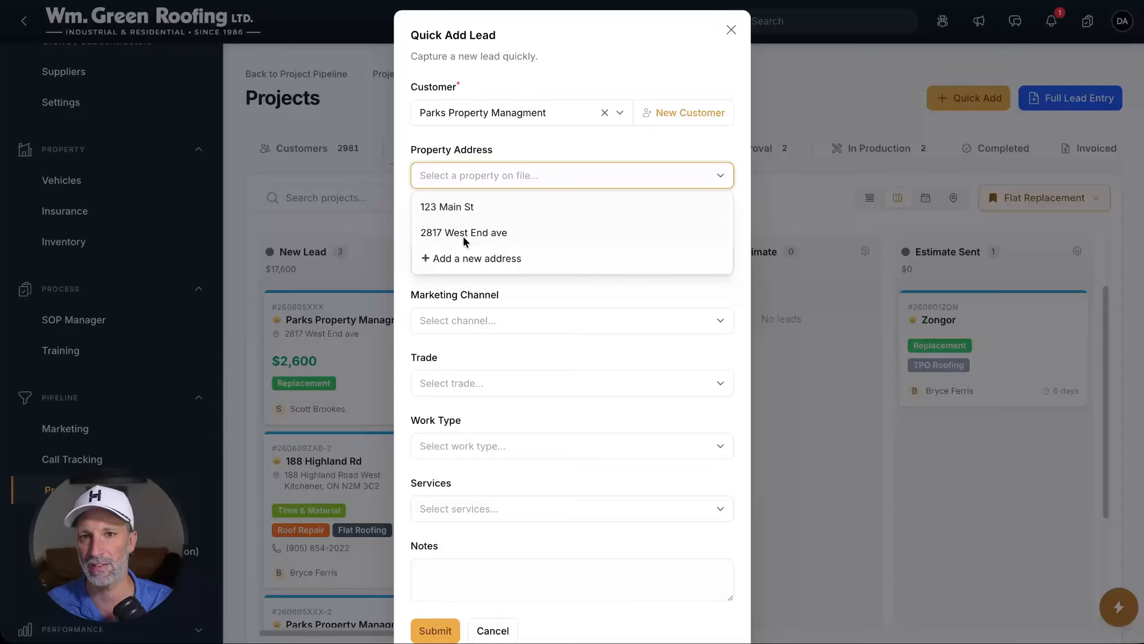
Clear the selected customer and start creating a new customer instead
{"action": "left_click", "coordinate": [501, 112]}
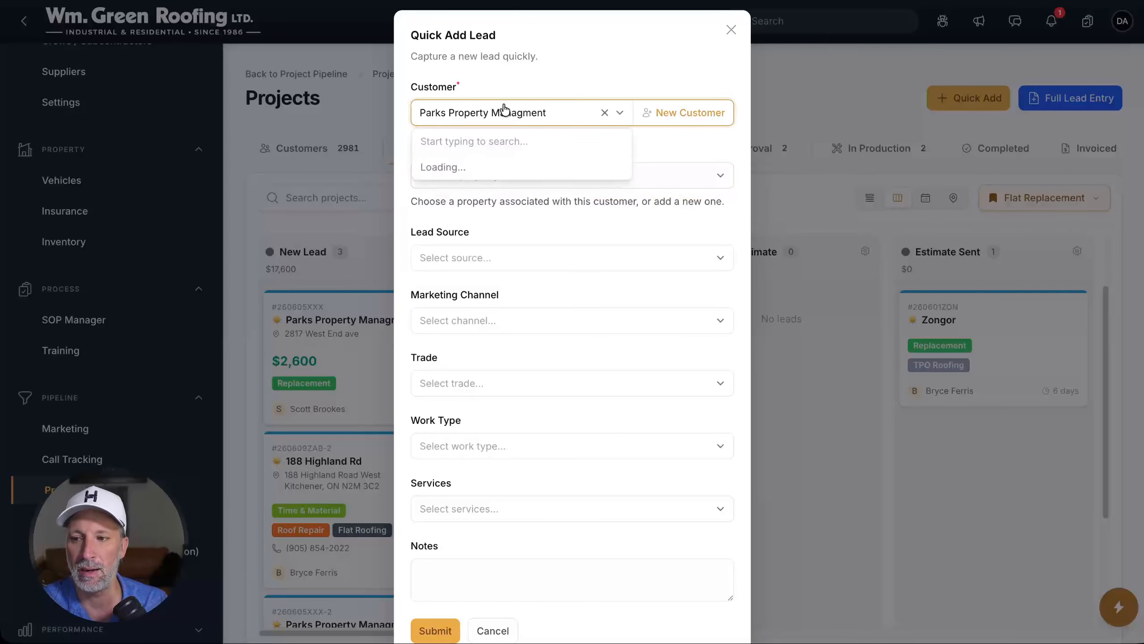
{"action": "left_click", "coordinate": [599, 117]}
{"action": "left_click", "coordinate": [601, 113]}
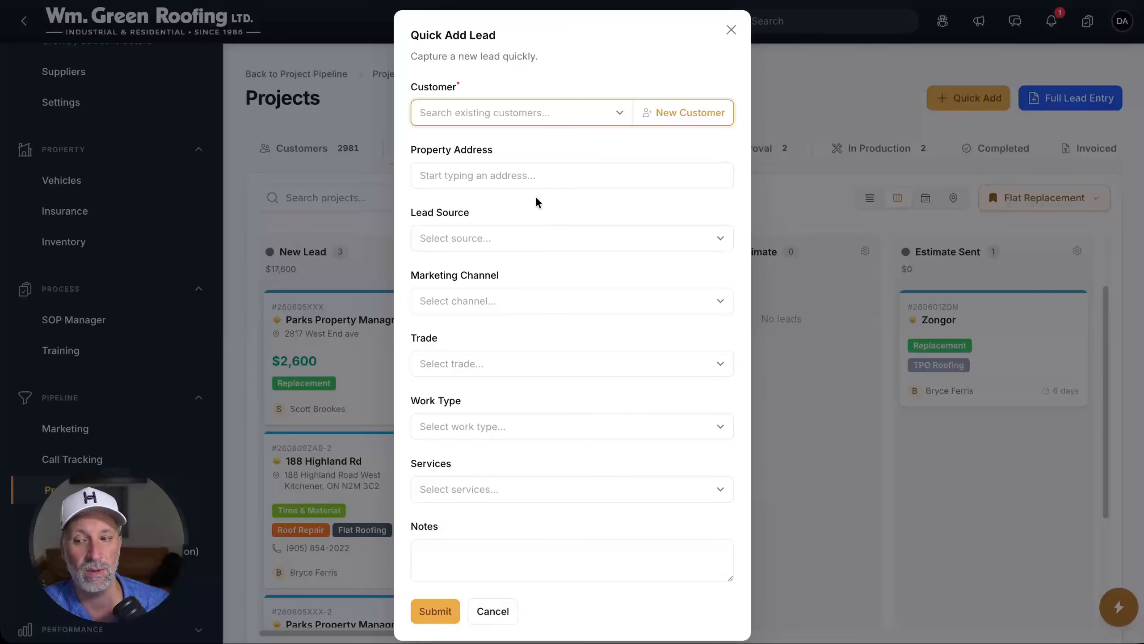
{"action": "left_click", "coordinate": [660, 114]}
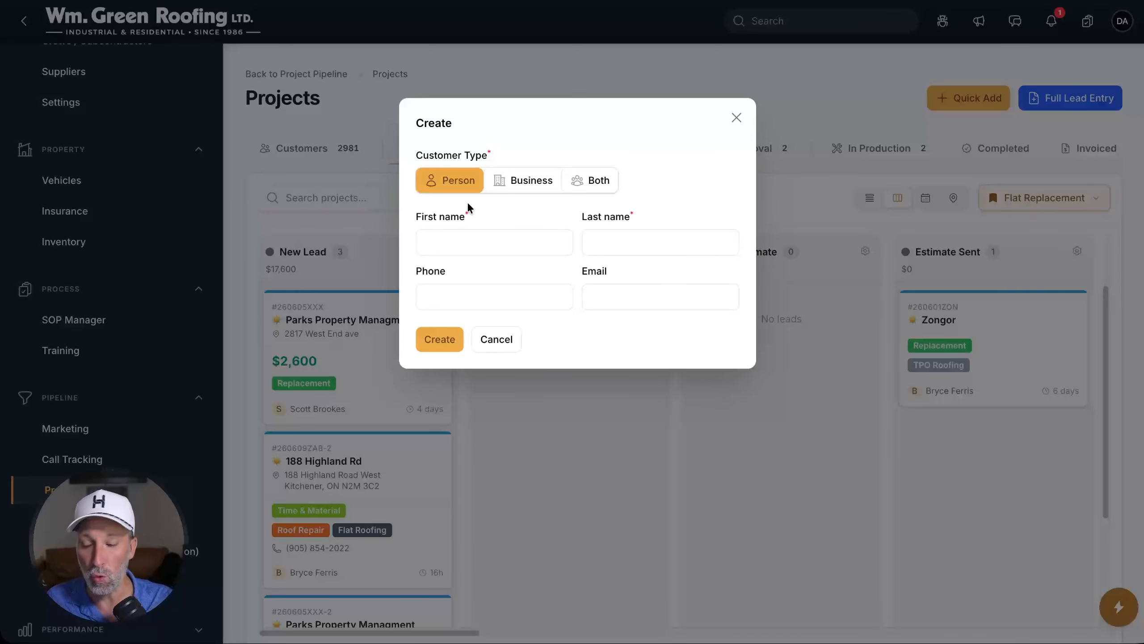
Create customer 'Parks Properties' as type Both, with the contact's first and last name
{"action": "left_click", "coordinate": [508, 182]}
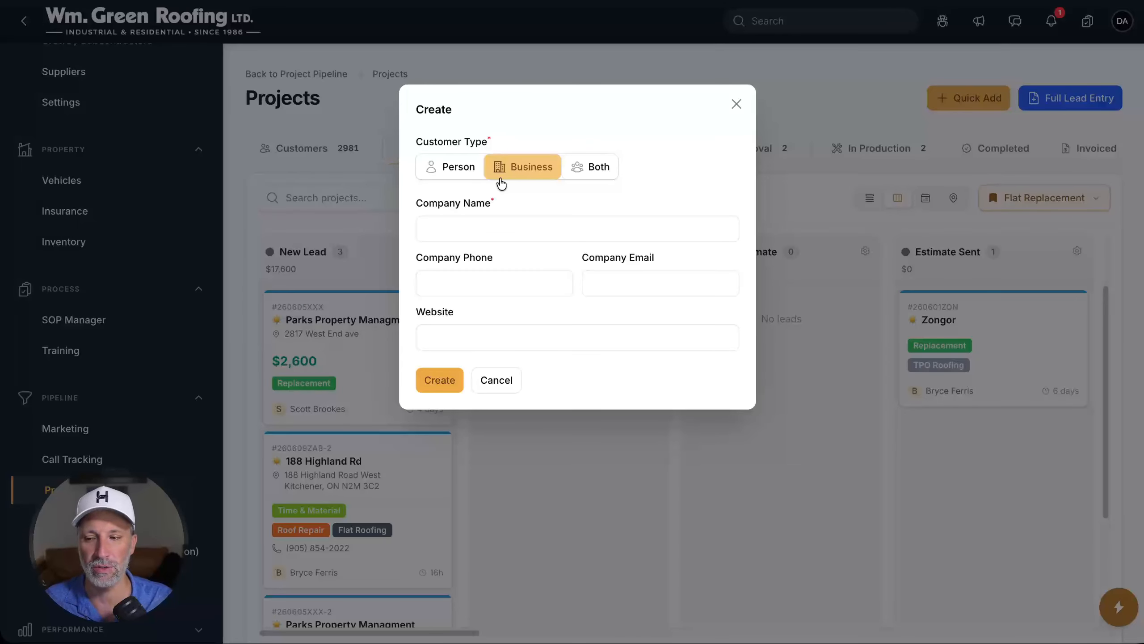
{"action": "left_click", "coordinate": [571, 161]}
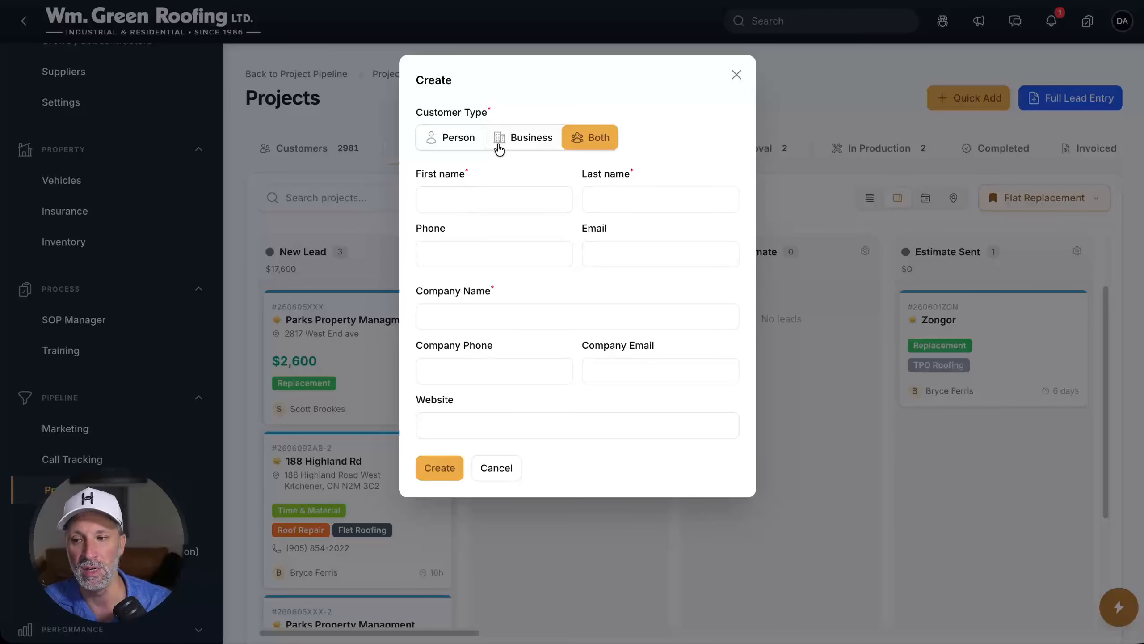
{"action": "left_click", "coordinate": [484, 197]}
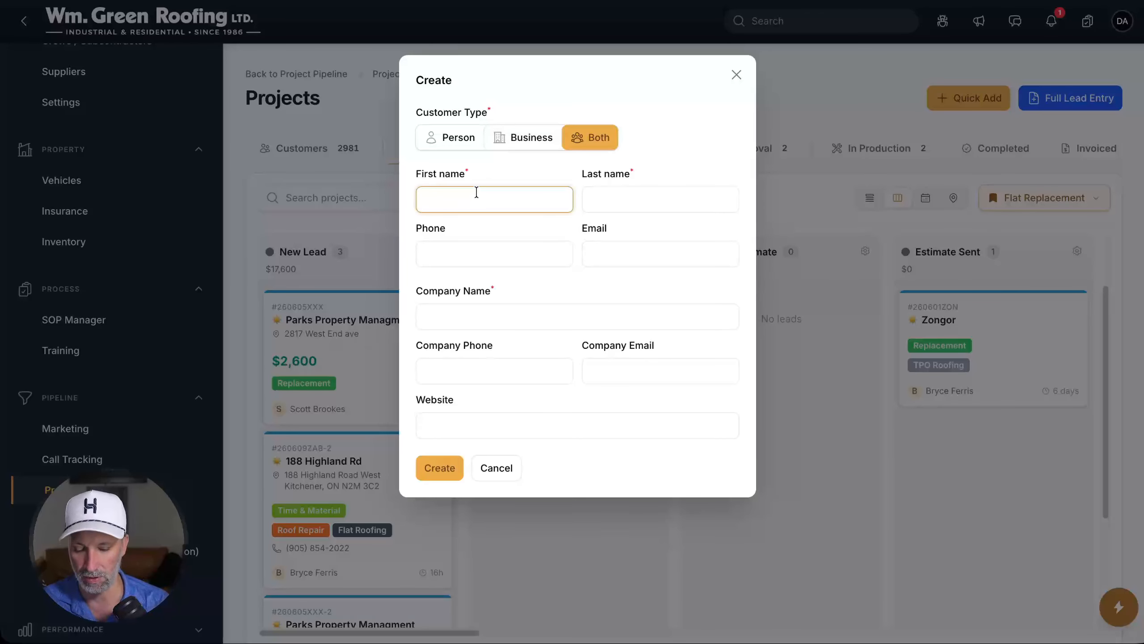
{"action": "key", "text": "Tab"}
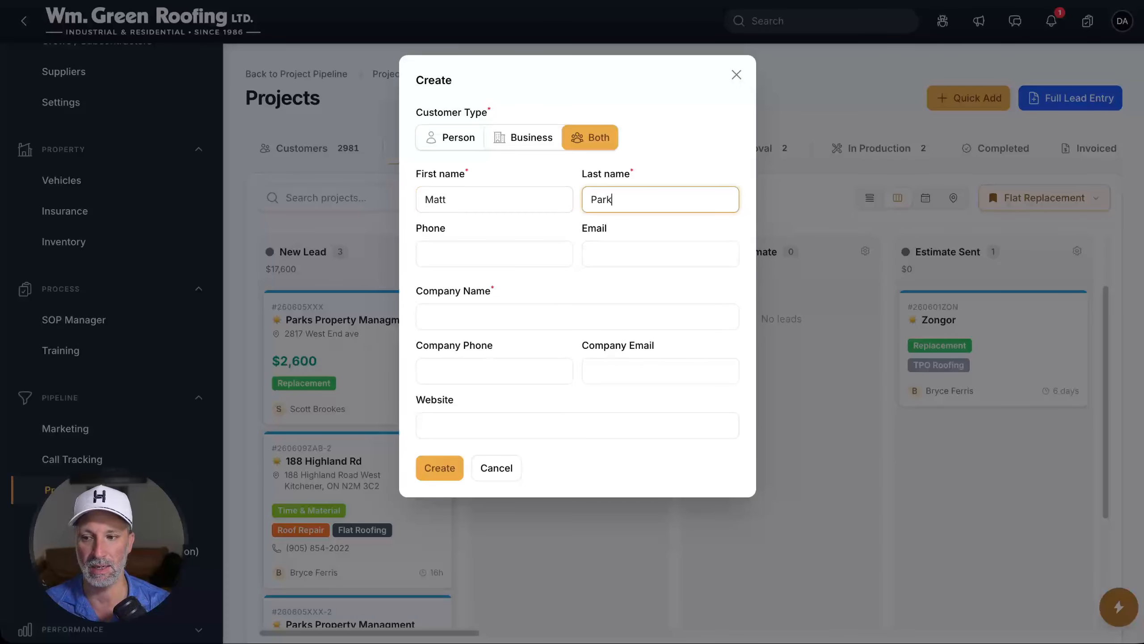
{"action": "key", "text": "Tab"}
{"action": "key", "text": "Tab"}
{"action": "key", "text": "Tab"}
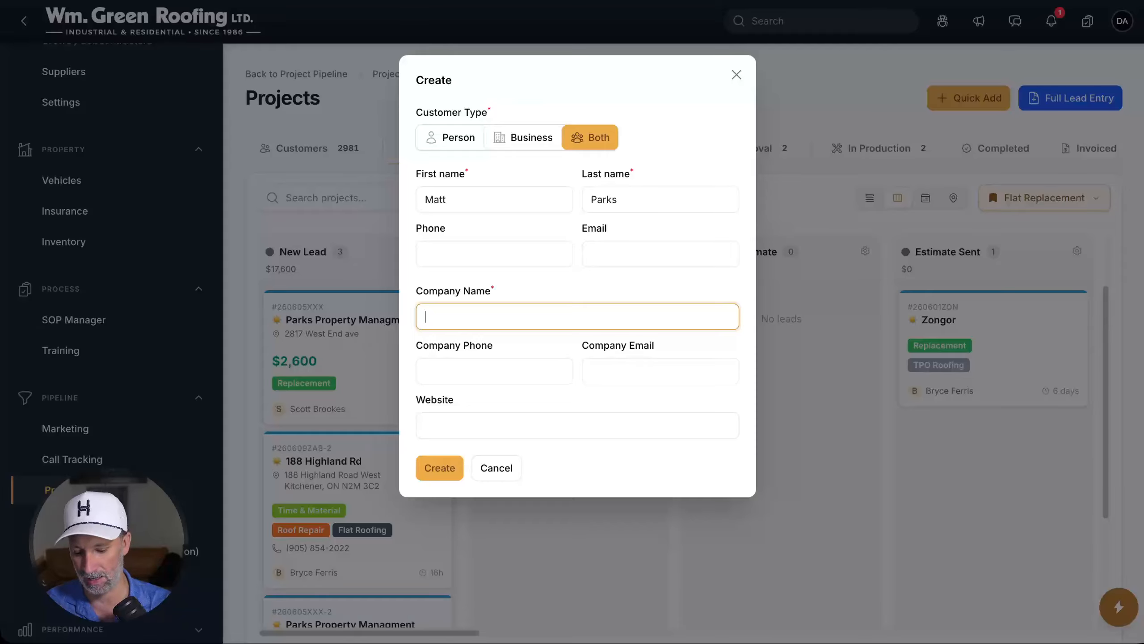
{"action": "type", "text": "Parks"}
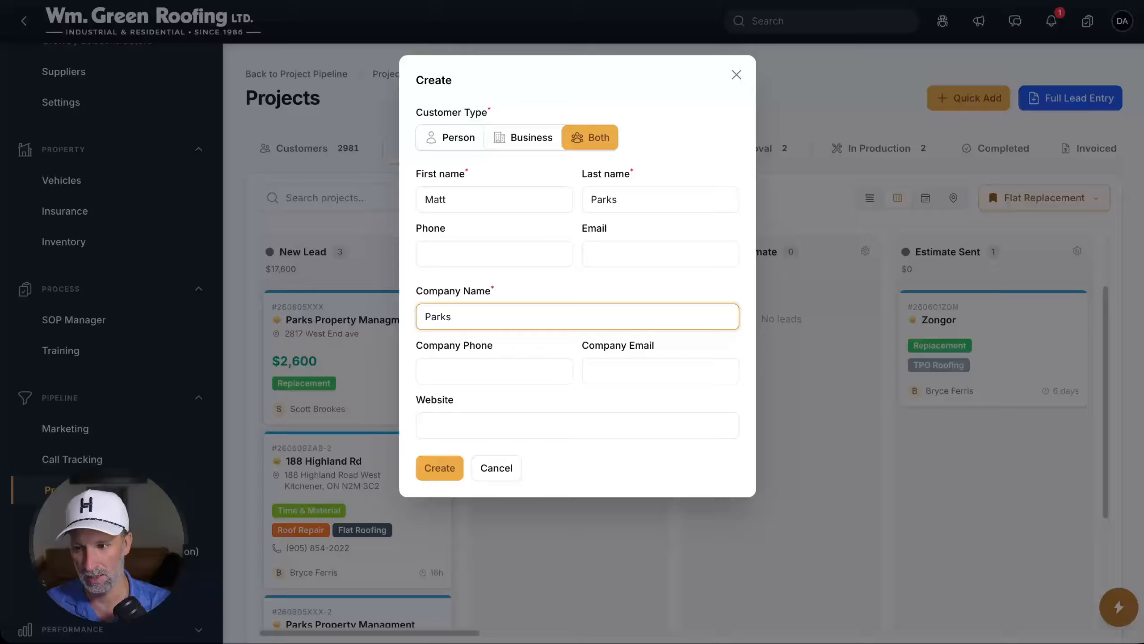
{"action": "type", "text": " Properties"}
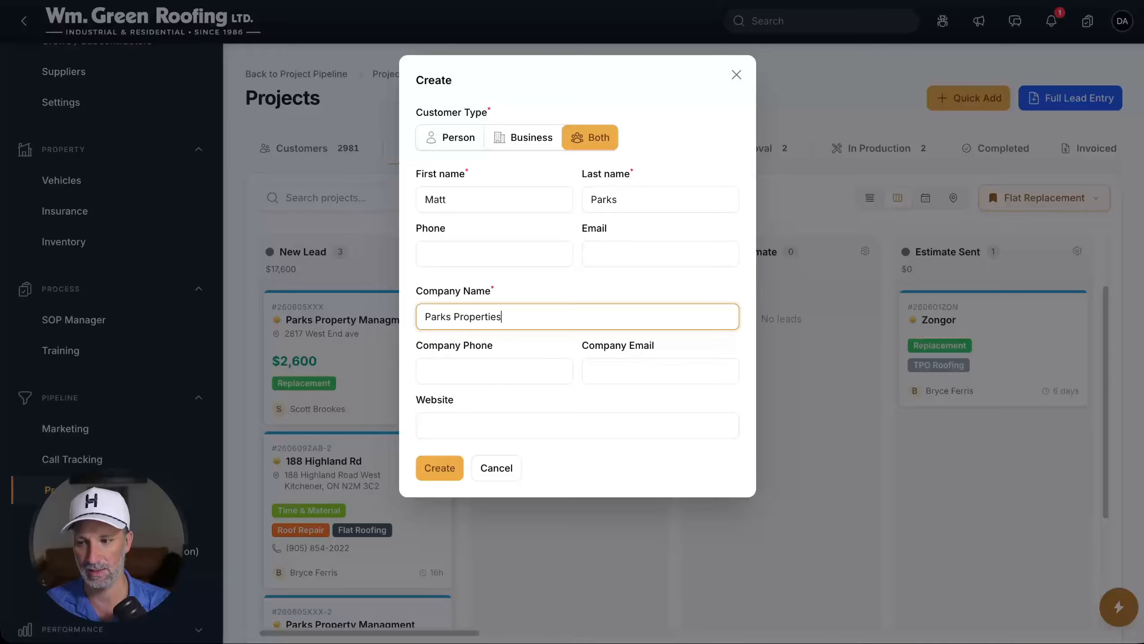
{"action": "key", "text": "Tab"}
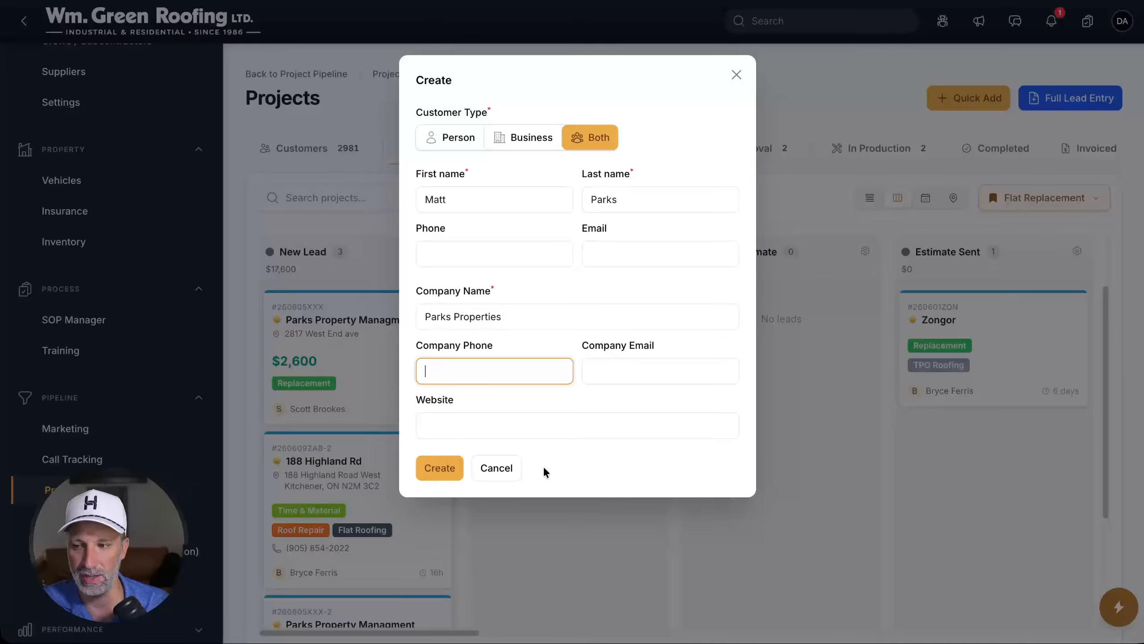
{"action": "left_click", "coordinate": [442, 460]}
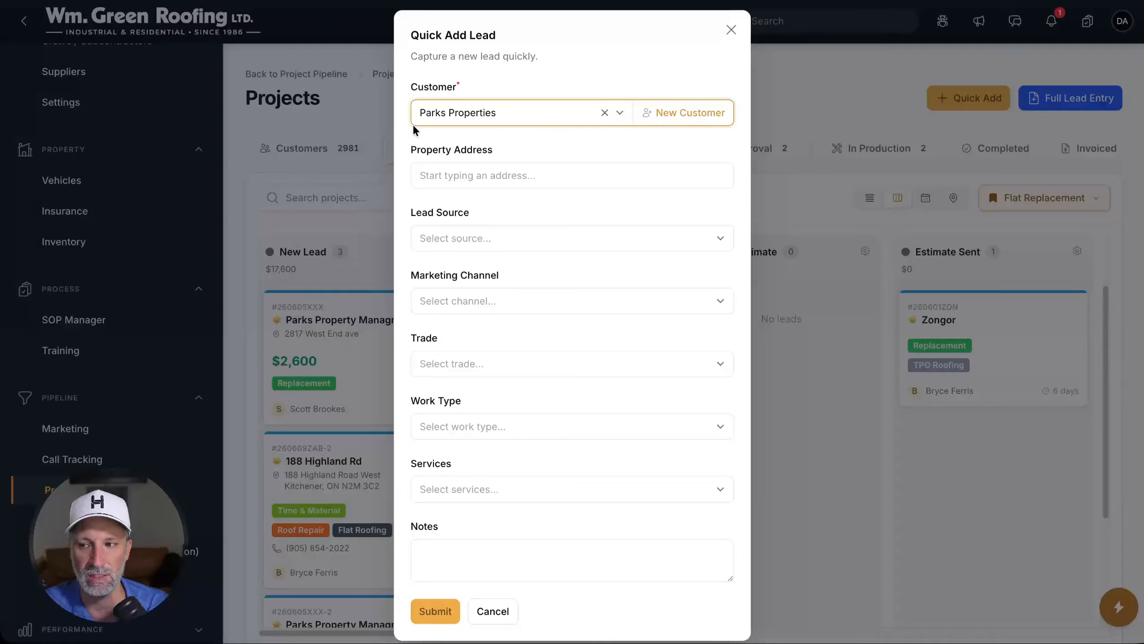
{"action": "left_click", "coordinate": [478, 177]}
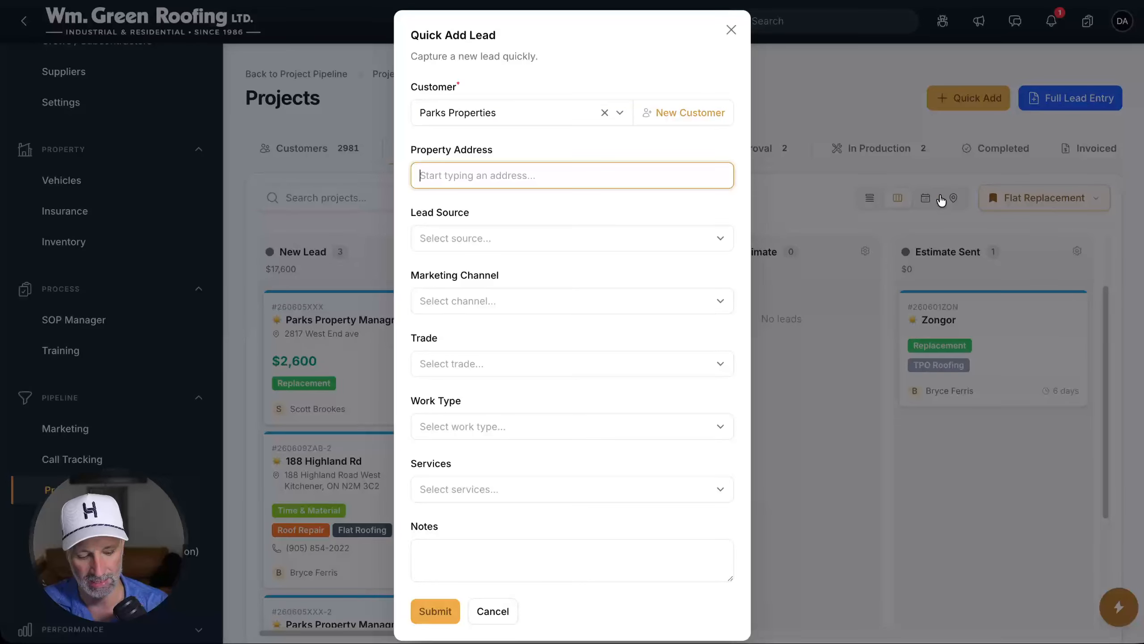
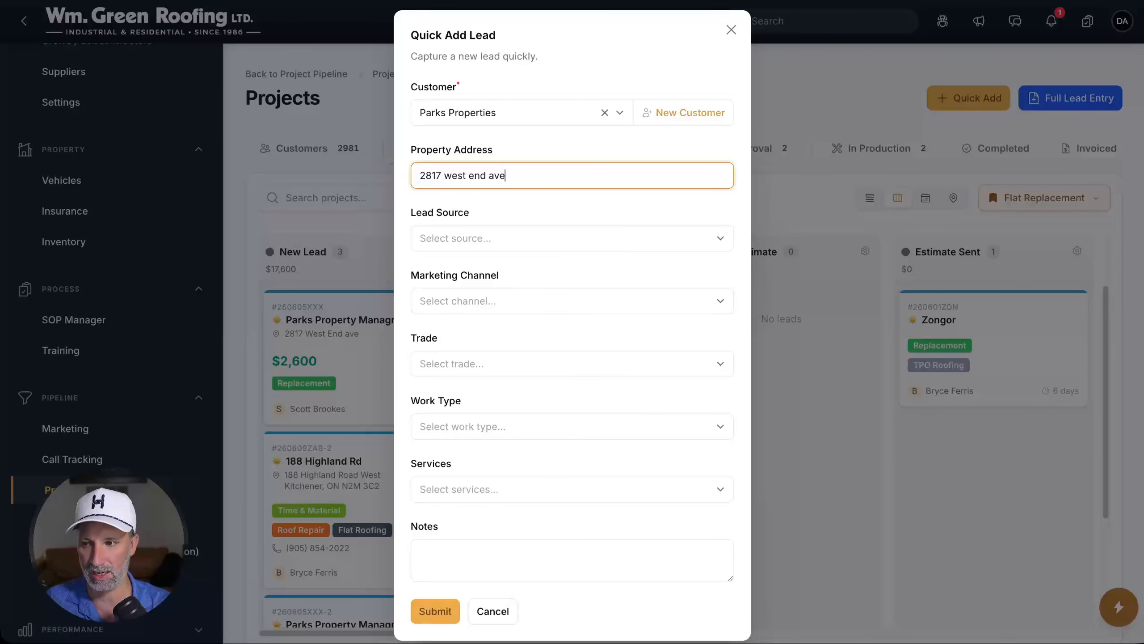
{"action": "key", "text": "ctrl+a"}
{"action": "key", "text": "BackSpace"}
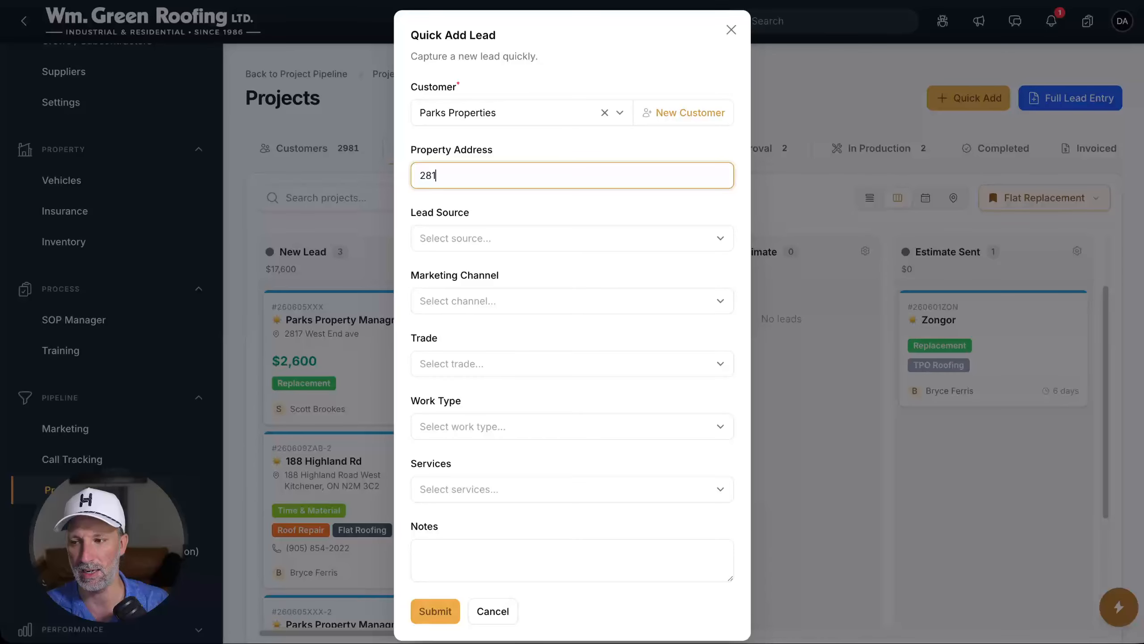
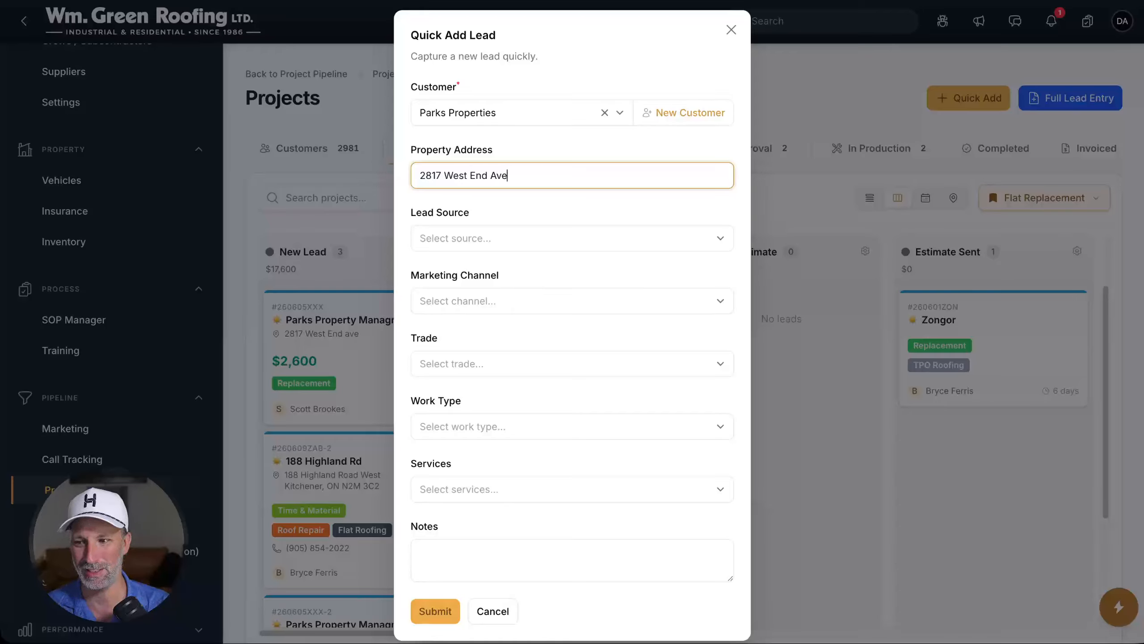
{"action": "key", "text": "Tab"}
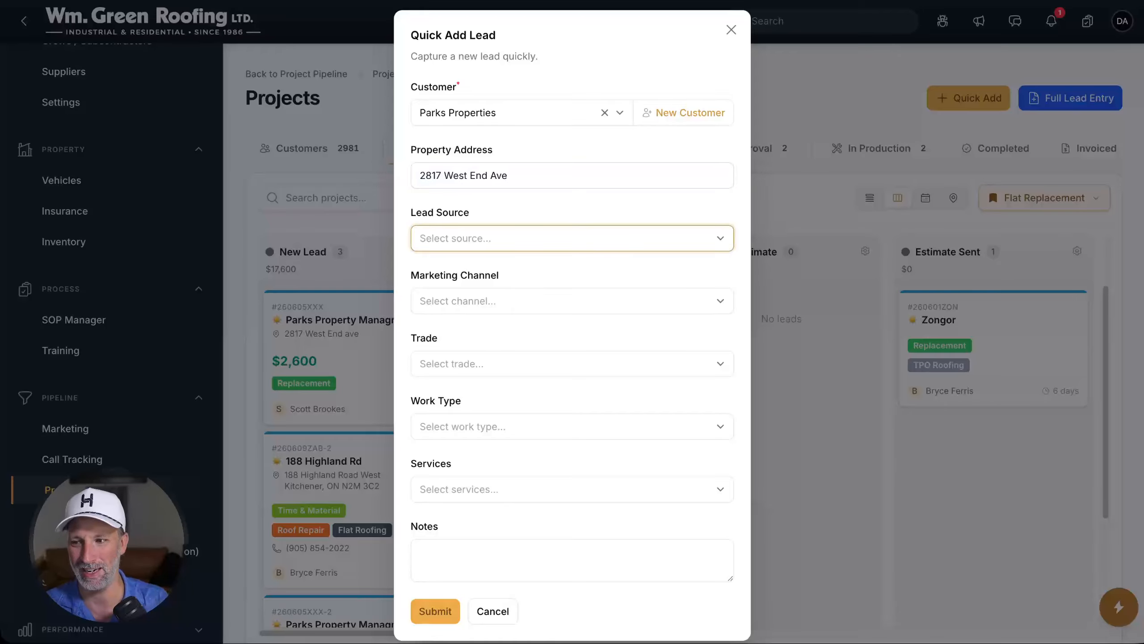
Set the lead source to Inbound Call
{"action": "left_click", "coordinate": [500, 248]}
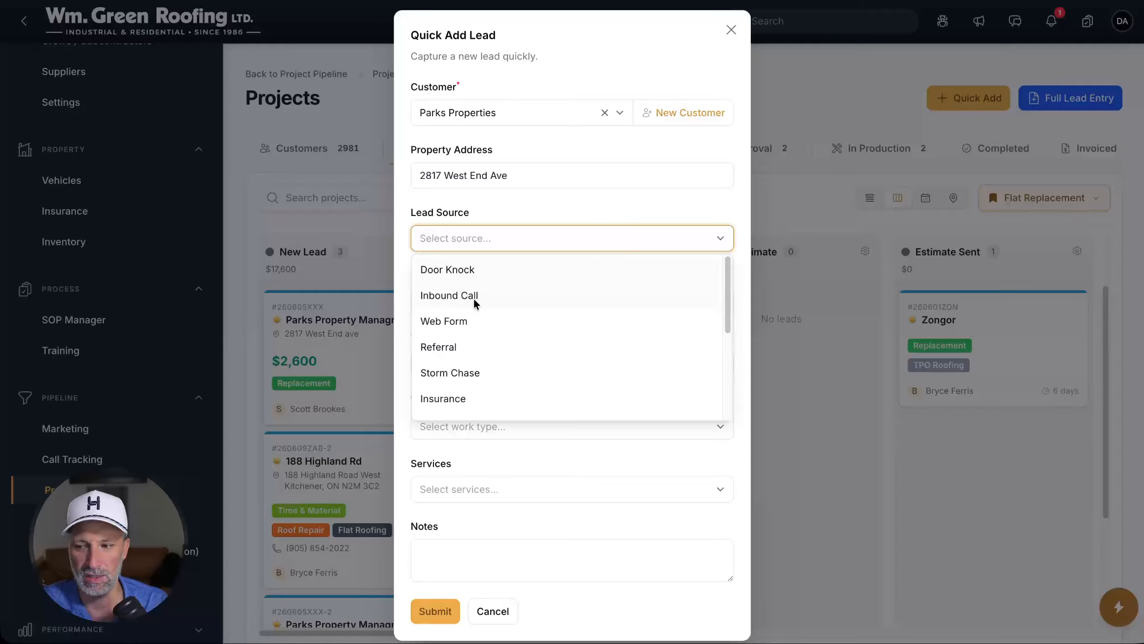
{"action": "left_click", "coordinate": [473, 296]}
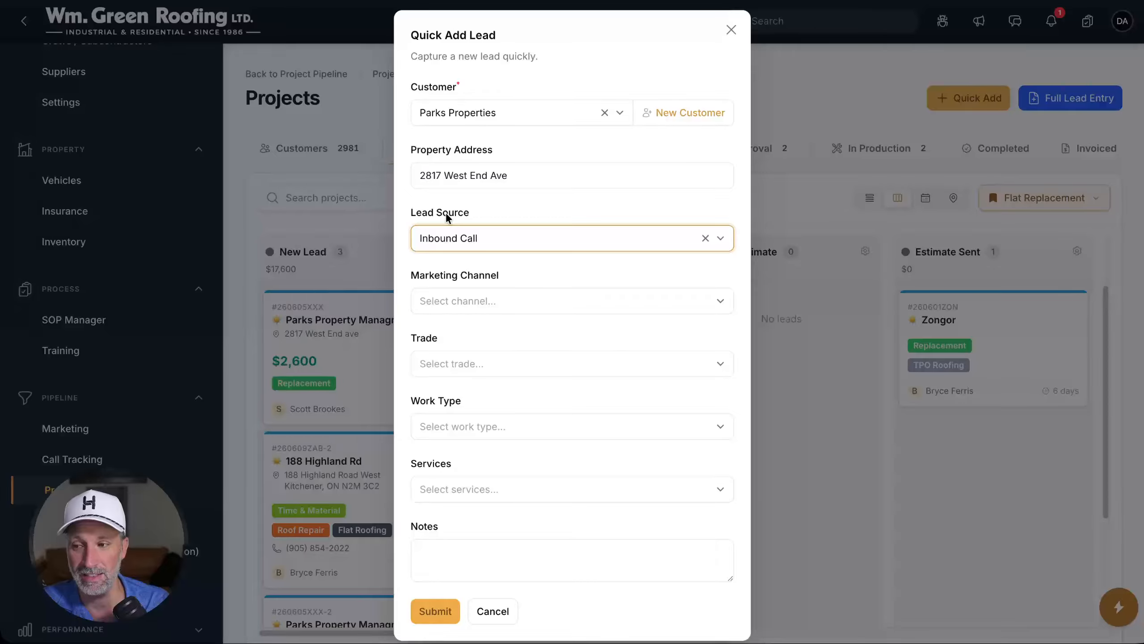
{"action": "left_click", "coordinate": [444, 235]}
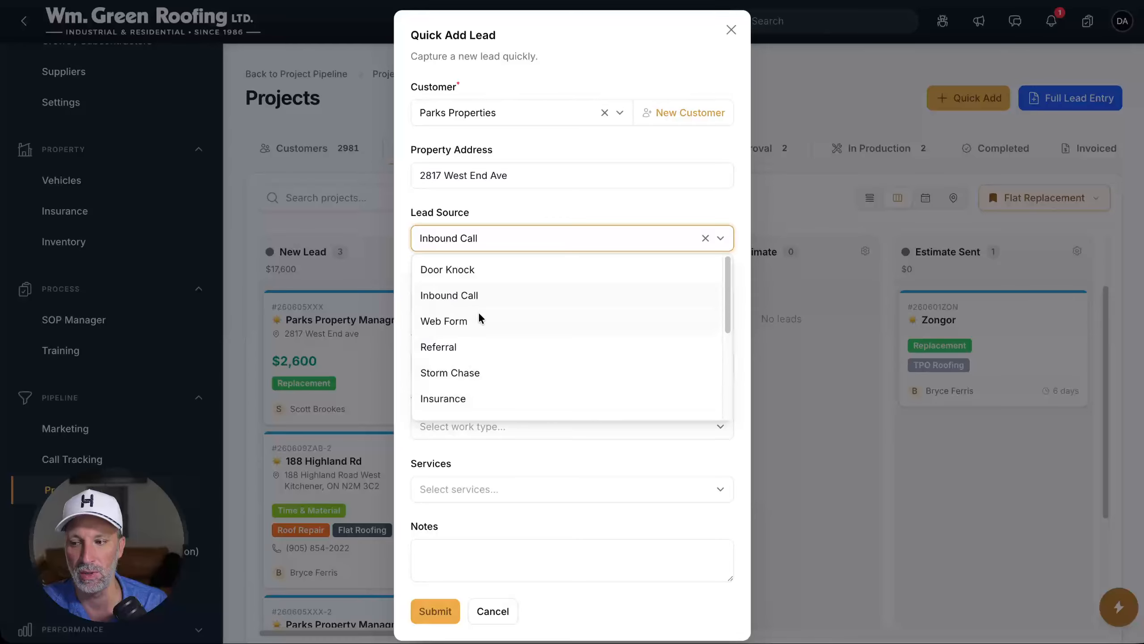
{"action": "scroll", "coordinate": [479, 313], "scroll_direction": "down", "scroll_amount": 1}
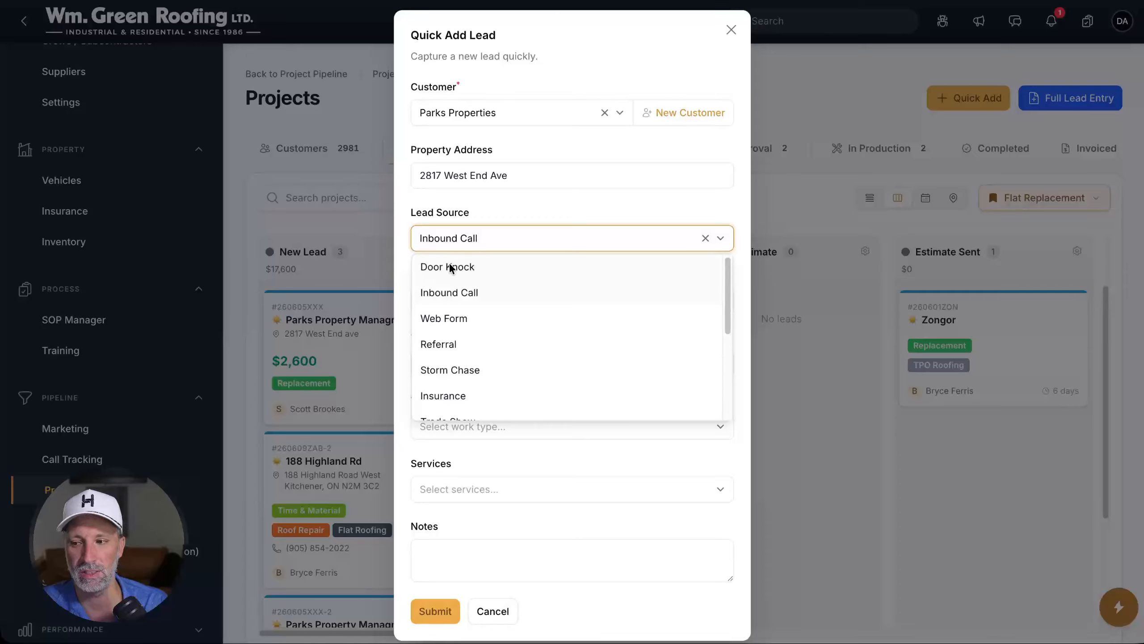
{"action": "scroll", "coordinate": [462, 347], "scroll_direction": "down", "scroll_amount": 5}
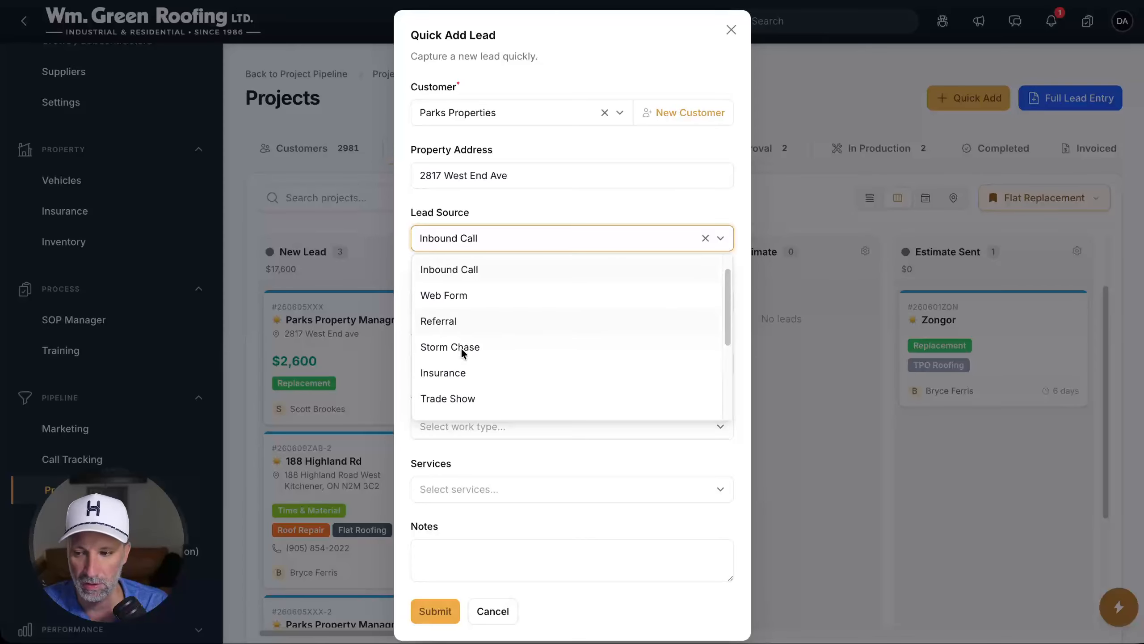
{"action": "left_click", "coordinate": [506, 192]}
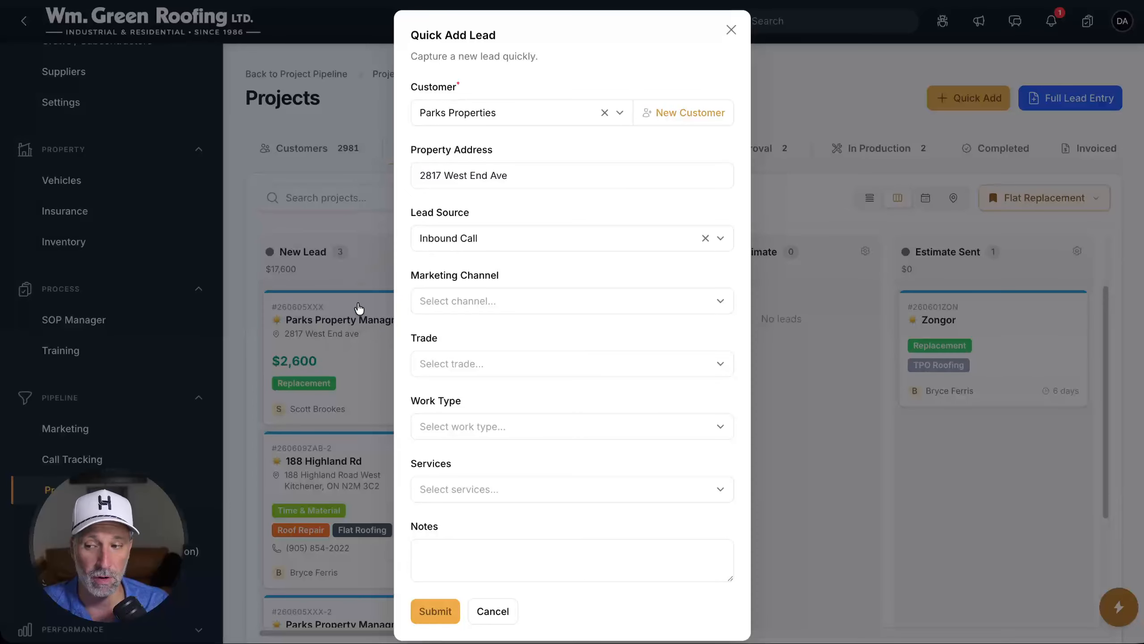
Choose Google (Organic) as the lead's marketing channel
{"action": "left_click", "coordinate": [518, 300]}
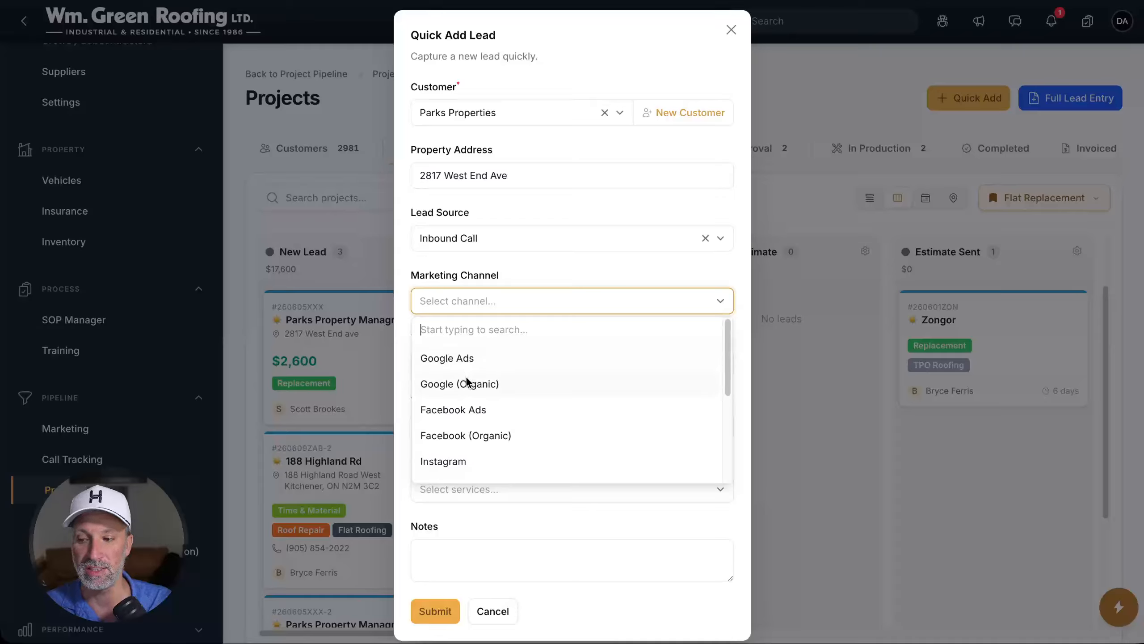
{"action": "left_click", "coordinate": [488, 382]}
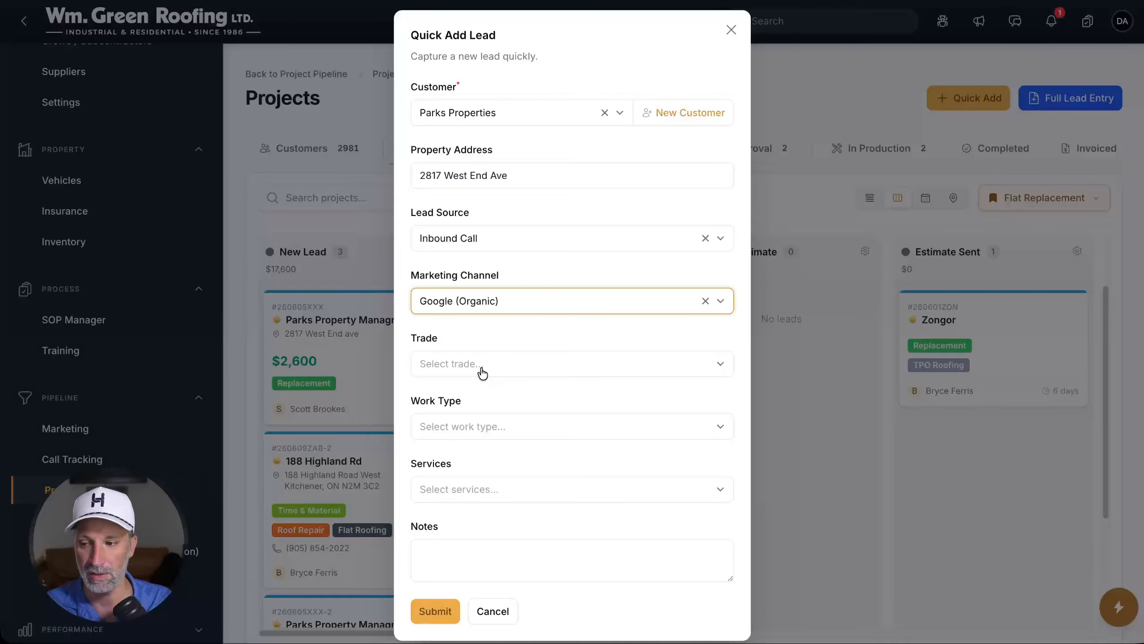
{"action": "left_click", "coordinate": [483, 372]}
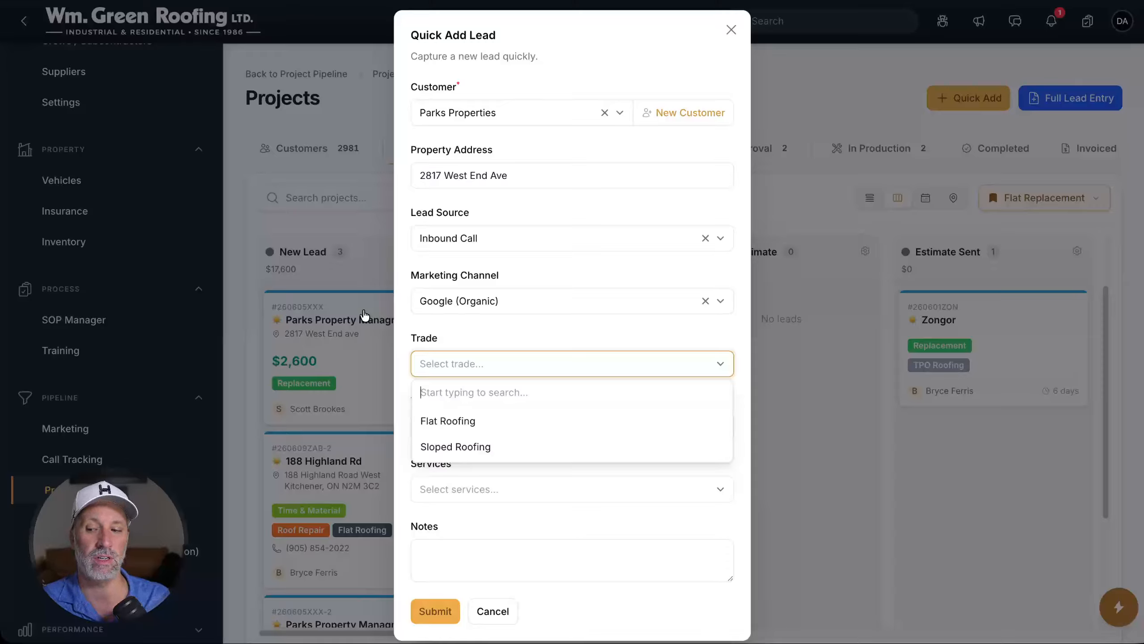
Set the trade to Flat Roofing and the work type to Service
{"action": "left_click", "coordinate": [439, 421]}
{"action": "left_click", "coordinate": [460, 427]}
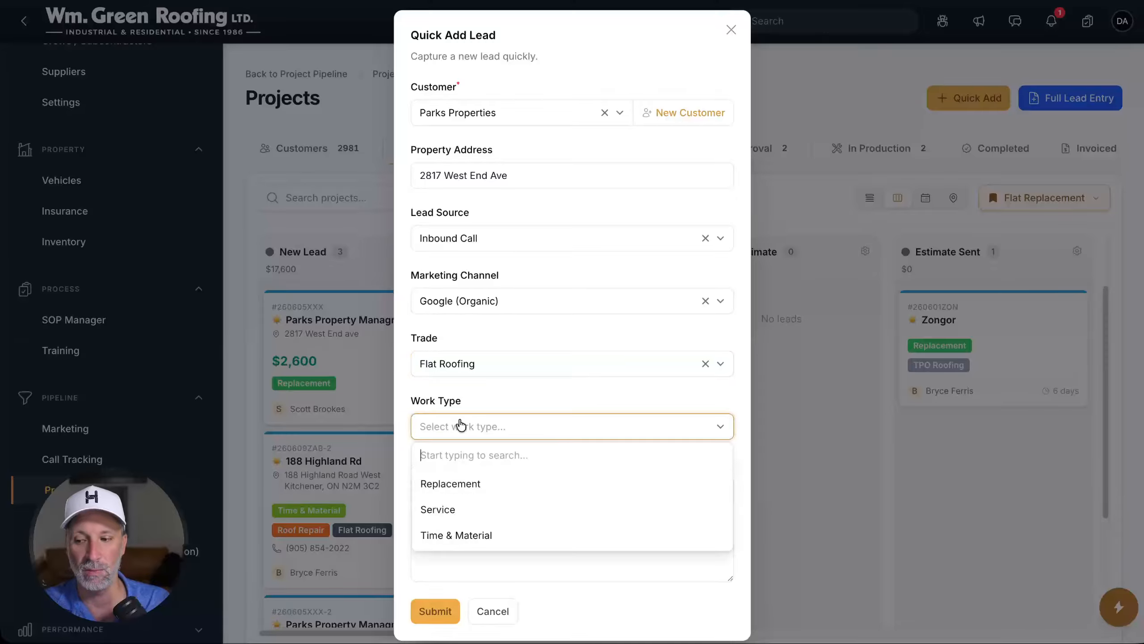
{"action": "left_click", "coordinate": [472, 506]}
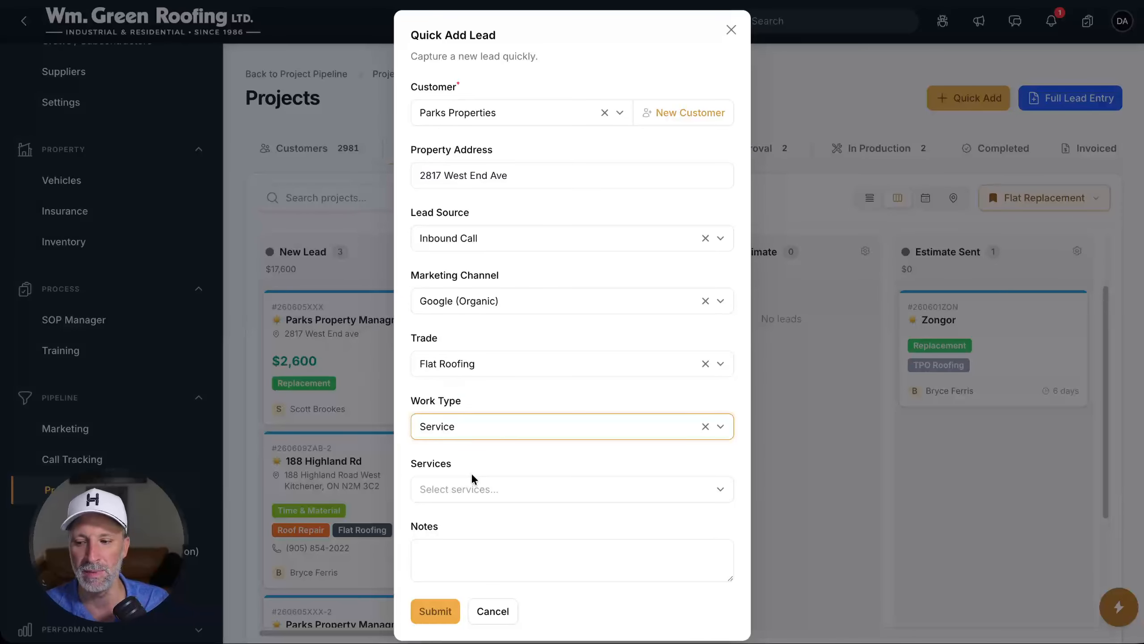
Add TPO Roofing and Emergency Flat Roof Repair to the lead's services
{"action": "left_click", "coordinate": [463, 489]}
{"action": "left_click", "coordinate": [464, 489]}
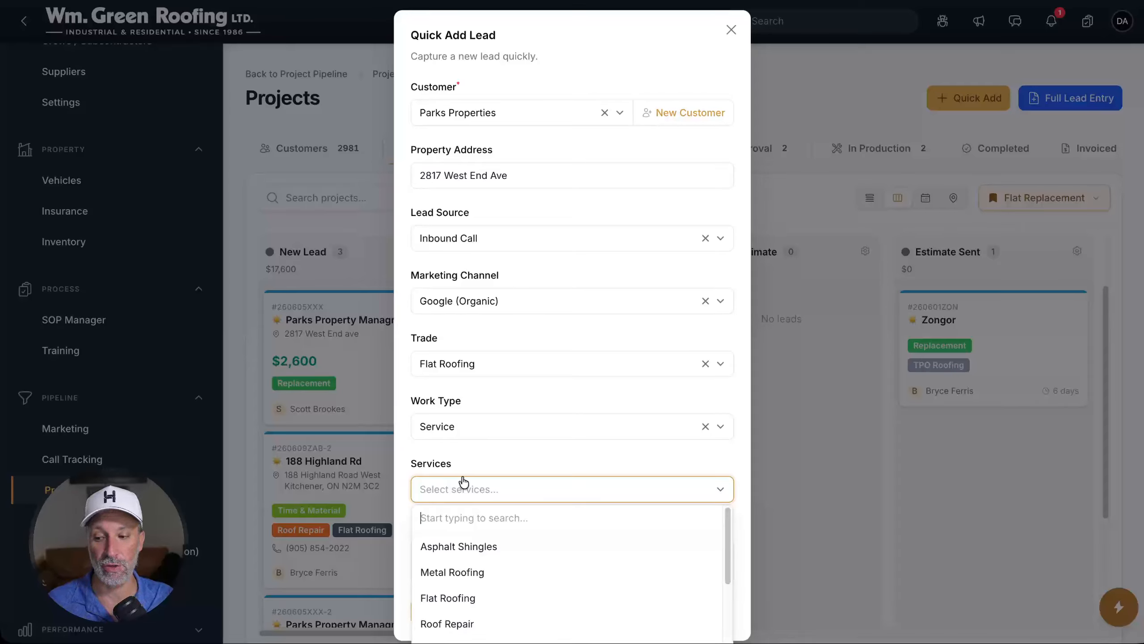
{"action": "type", "text": "tpo"}
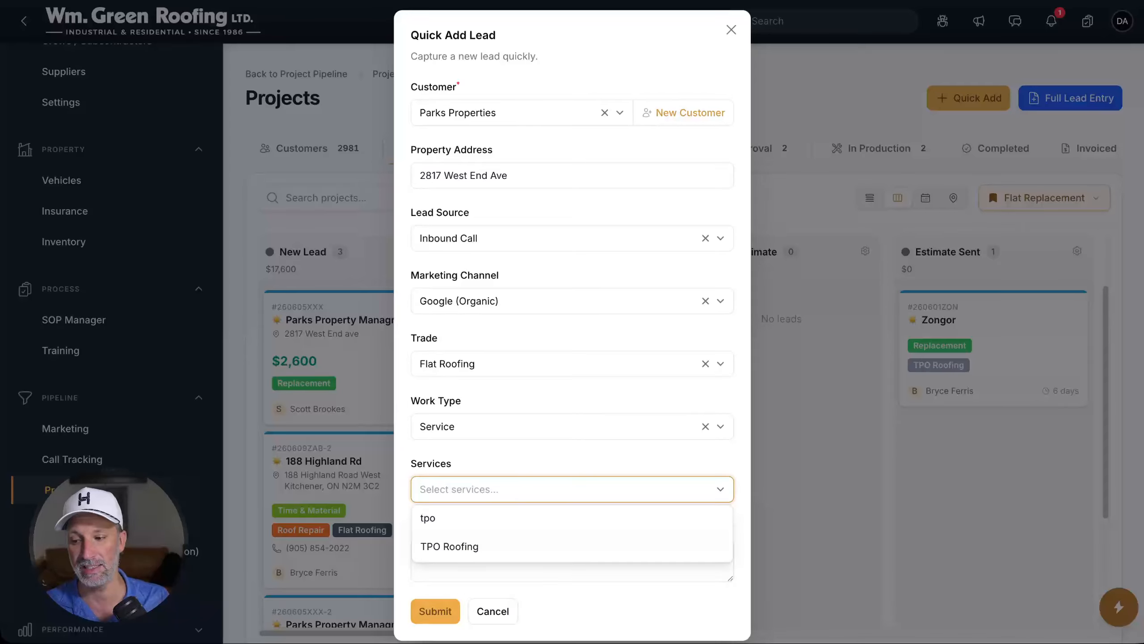
{"action": "left_click", "coordinate": [452, 547]}
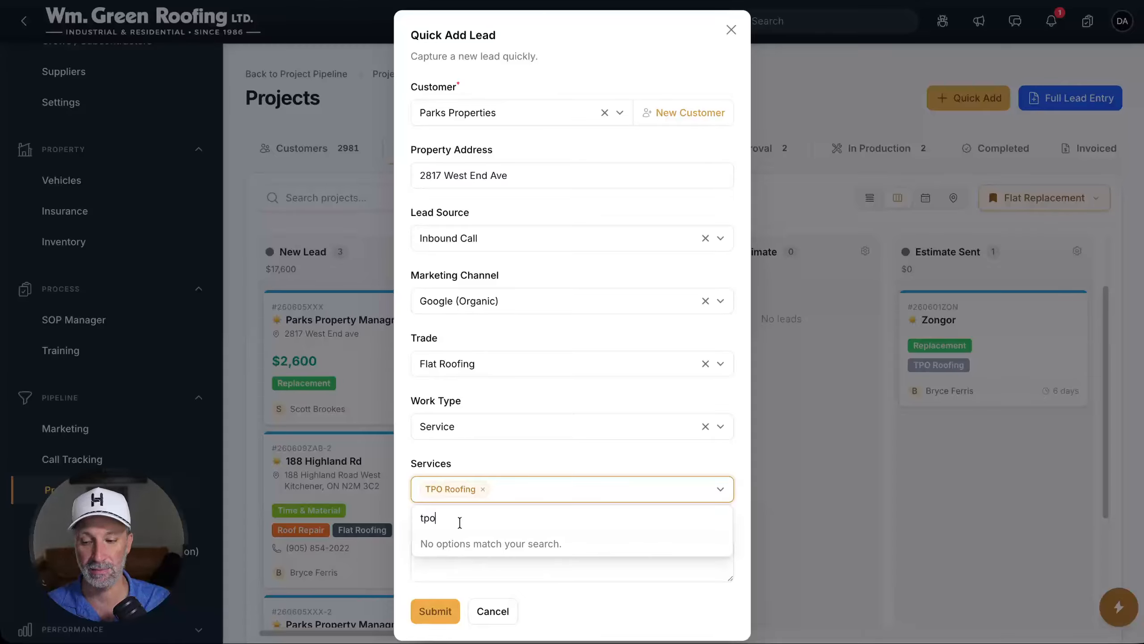
{"action": "key", "text": "ctrl+a"}
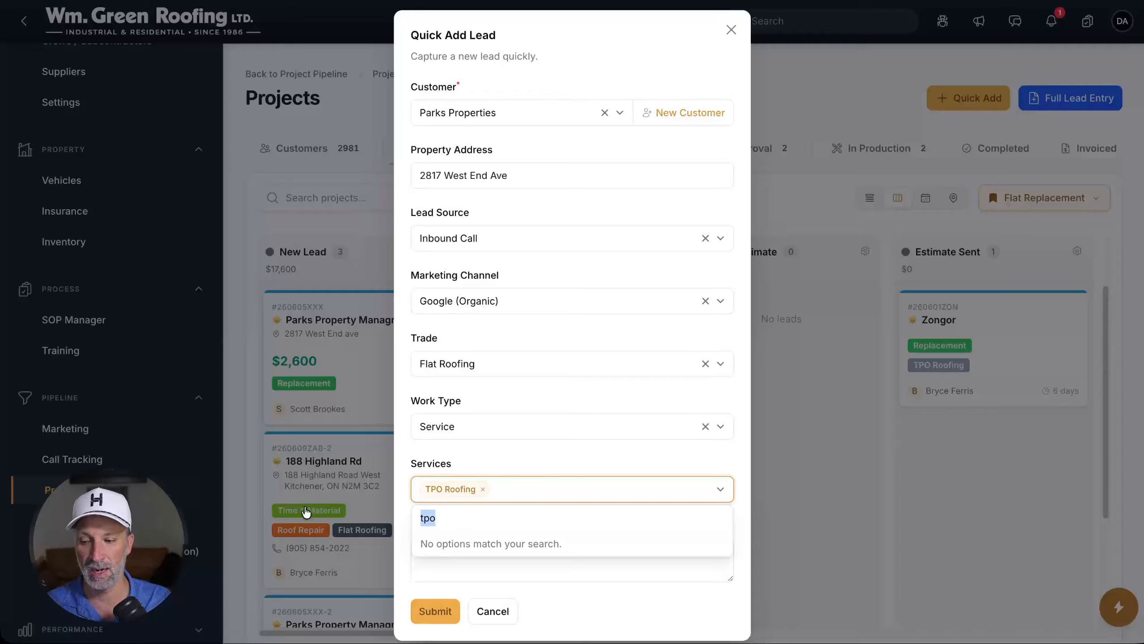
{"action": "key", "text": "BackSpace"}
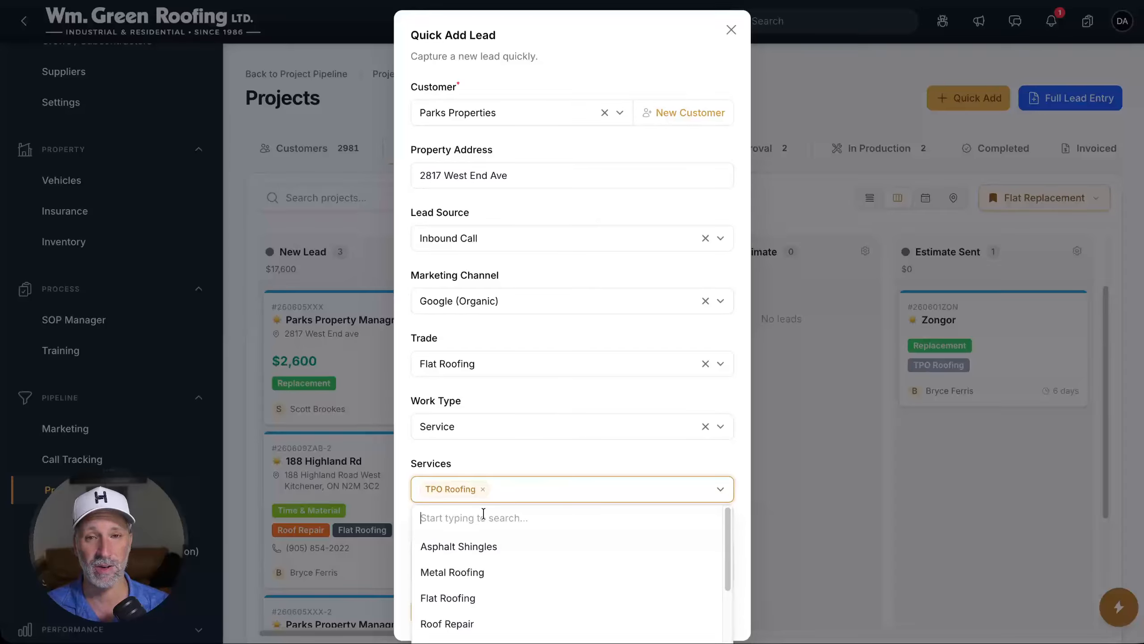
{"action": "type", "text": "gut"}
{"action": "key", "text": "BackSpace"}
{"action": "key", "text": "BackSpace"}
{"action": "key", "text": "BackSpace"}
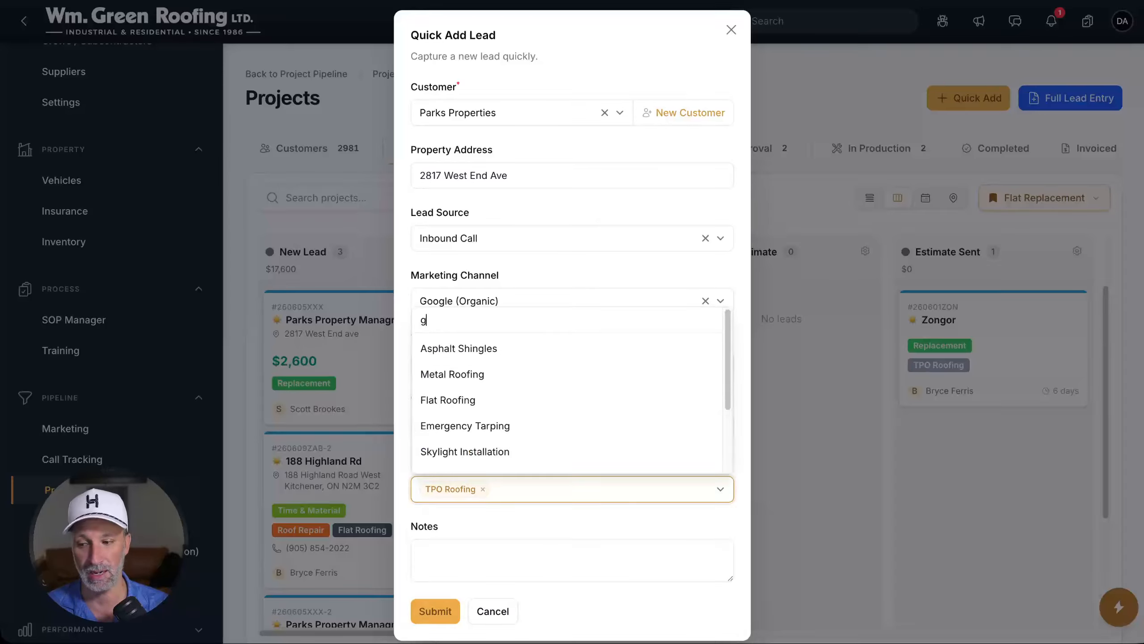
{"action": "scroll", "coordinate": [517, 372], "scroll_direction": "down", "scroll_amount": 3}
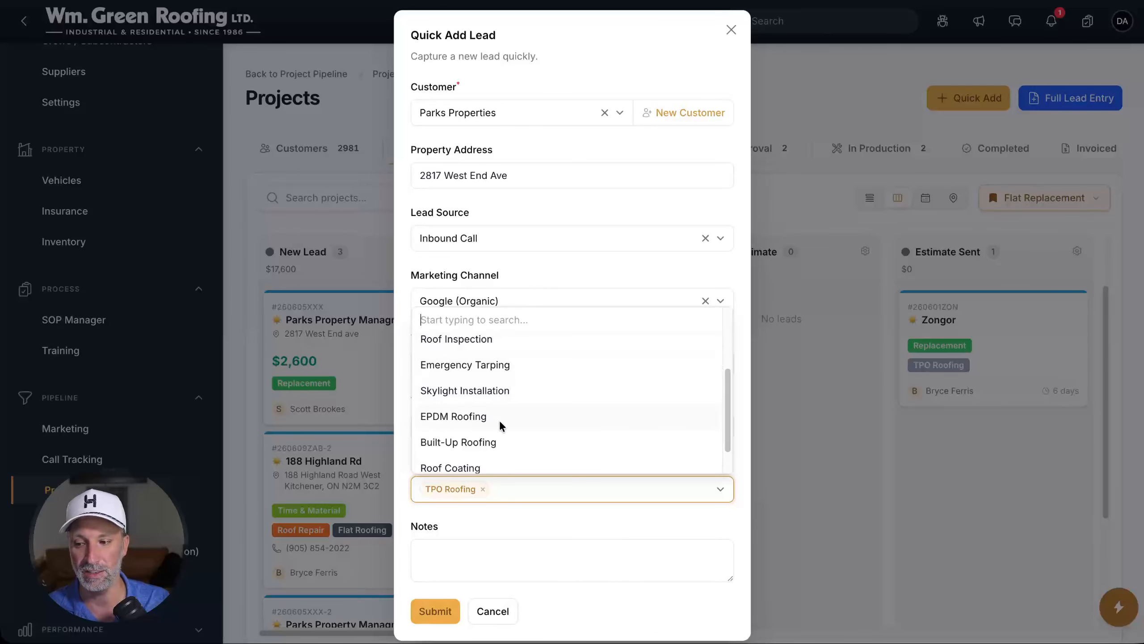
{"action": "scroll", "coordinate": [499, 421], "scroll_direction": "down", "scroll_amount": 1}
{"action": "scroll", "coordinate": [528, 358], "scroll_direction": "down", "scroll_amount": 1}
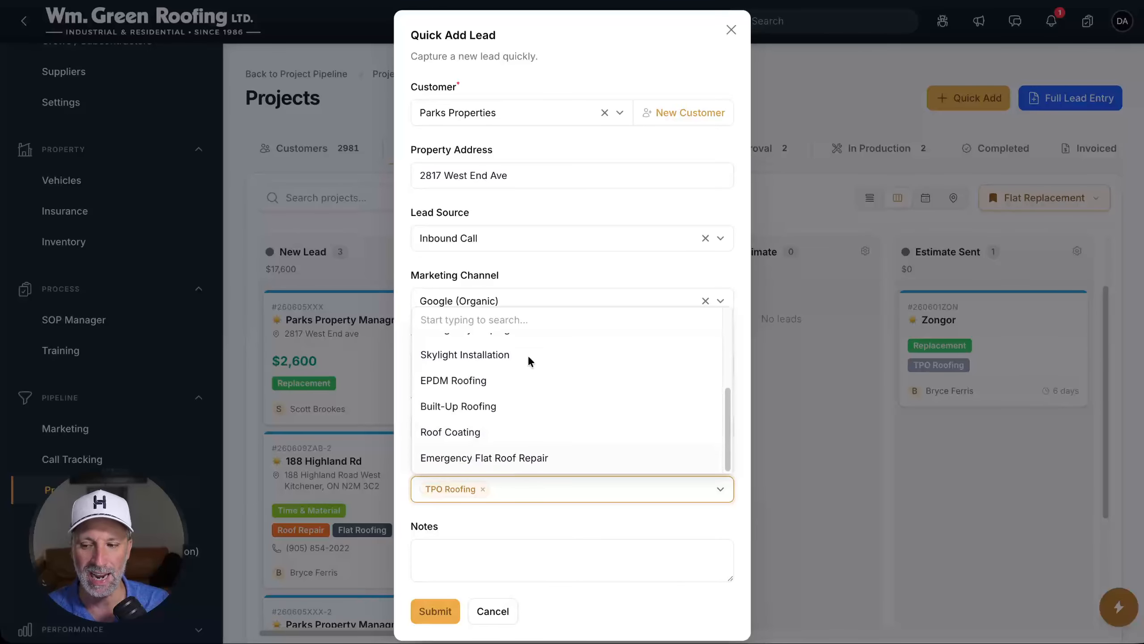
{"action": "left_click", "coordinate": [467, 457]}
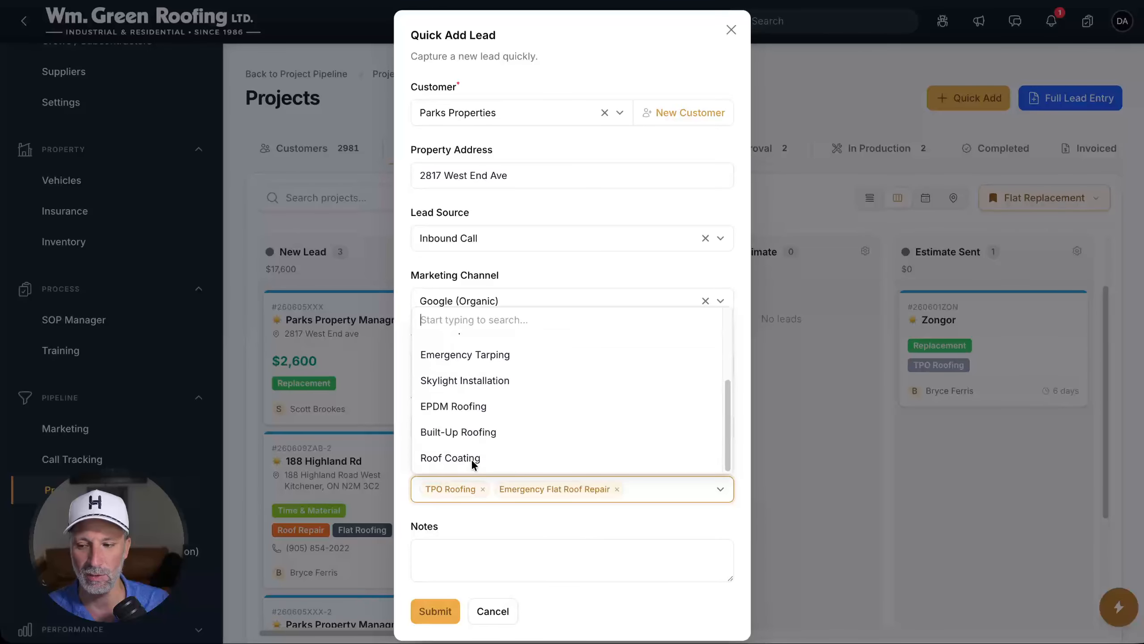
{"action": "left_click", "coordinate": [569, 520]}
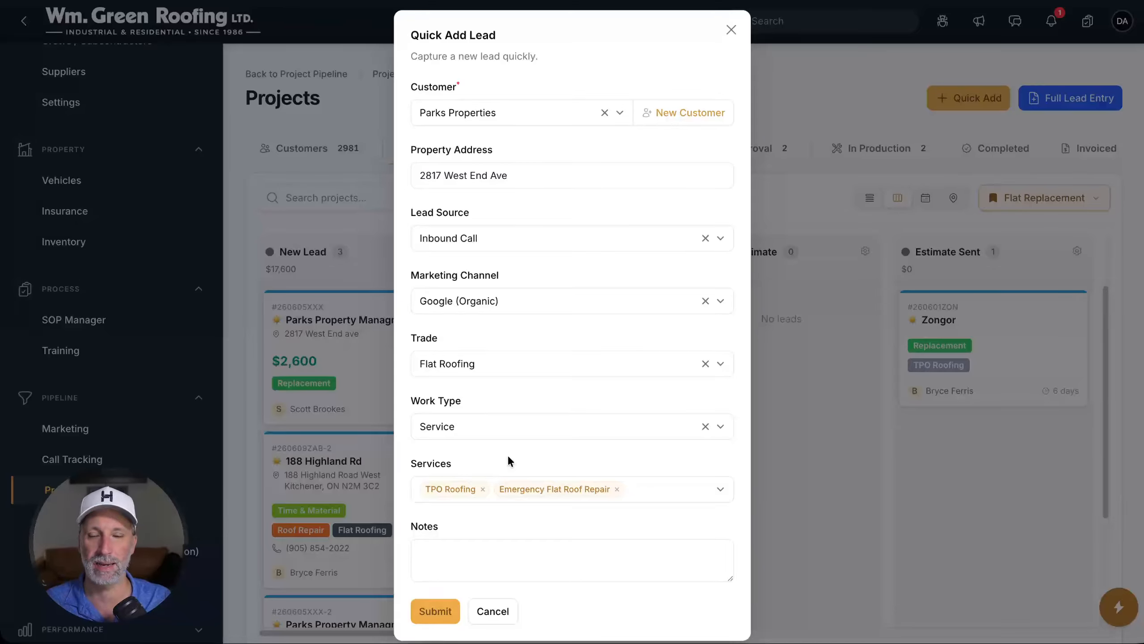
Discard the form and start a fresh quick lead with Parks Properties as customer
{"action": "left_click", "coordinate": [492, 609]}
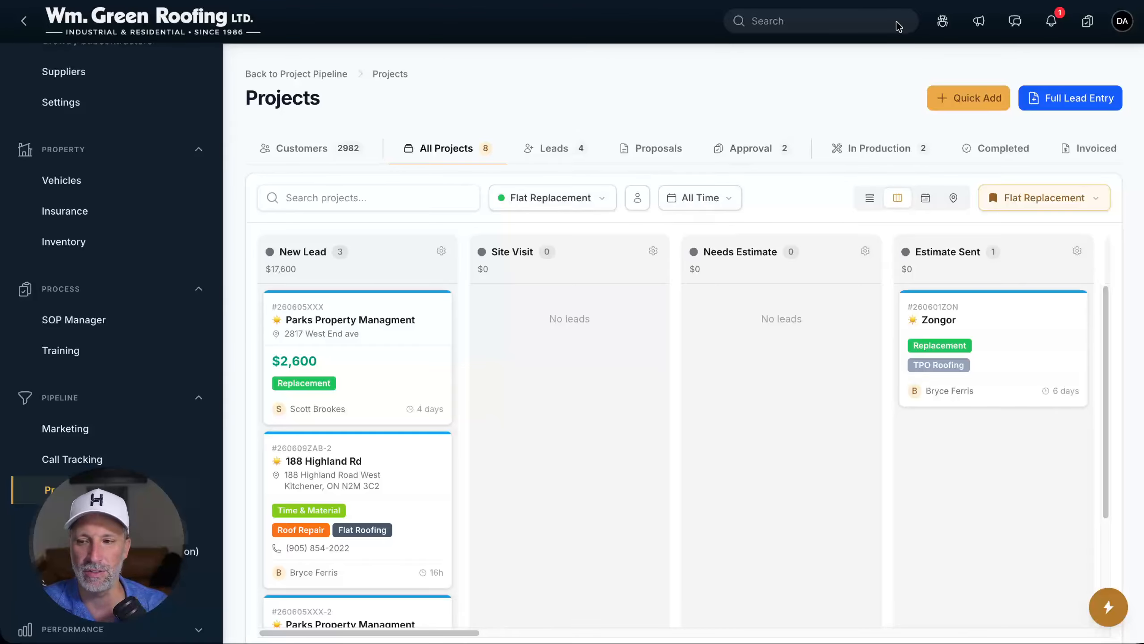
{"action": "left_click", "coordinate": [964, 92]}
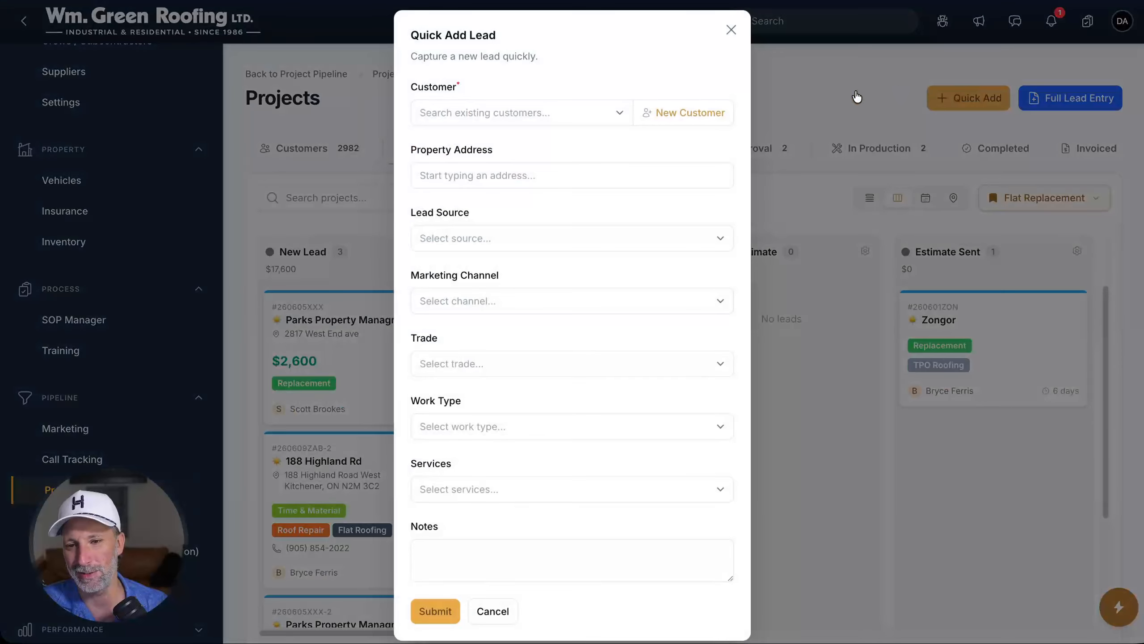
{"action": "left_click", "coordinate": [574, 111]}
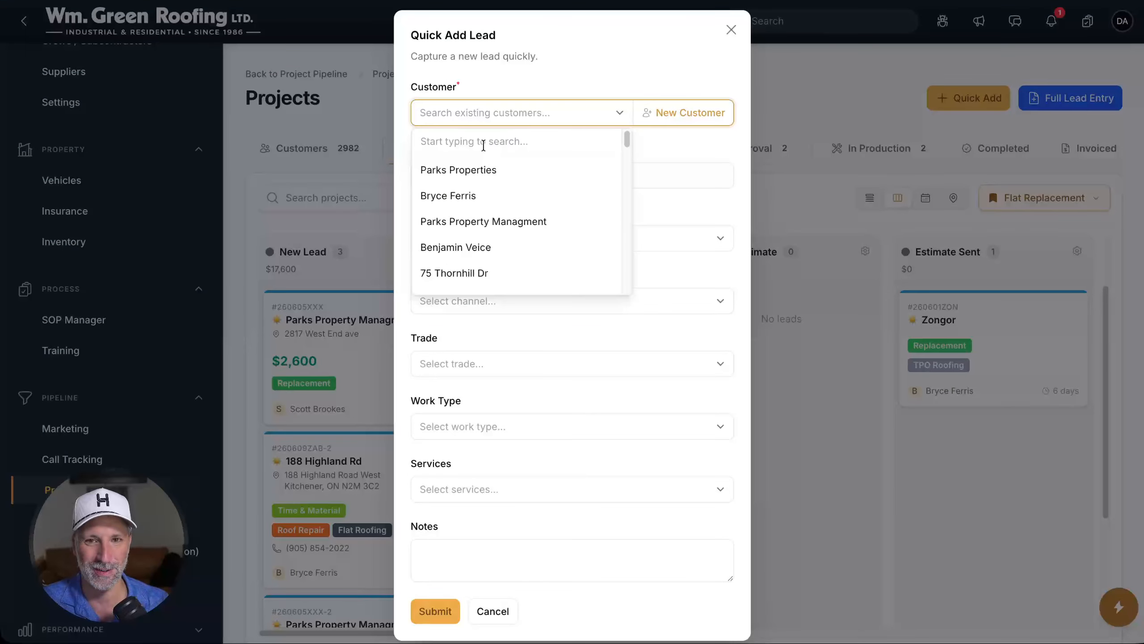
{"action": "left_click", "coordinate": [480, 170]}
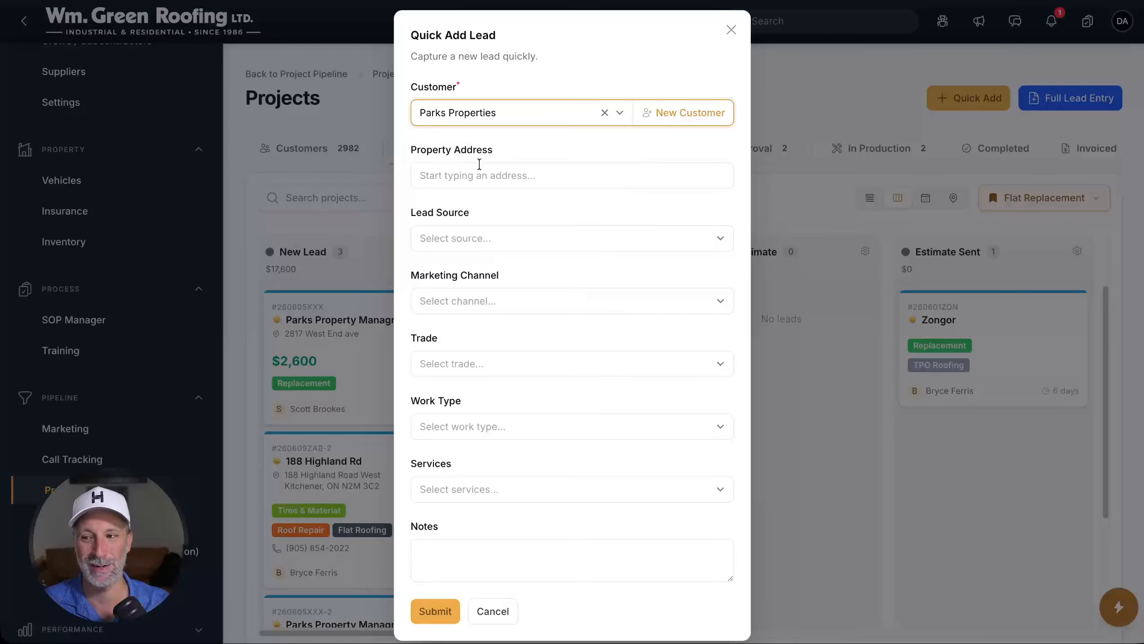
{"action": "left_click", "coordinate": [475, 176]}
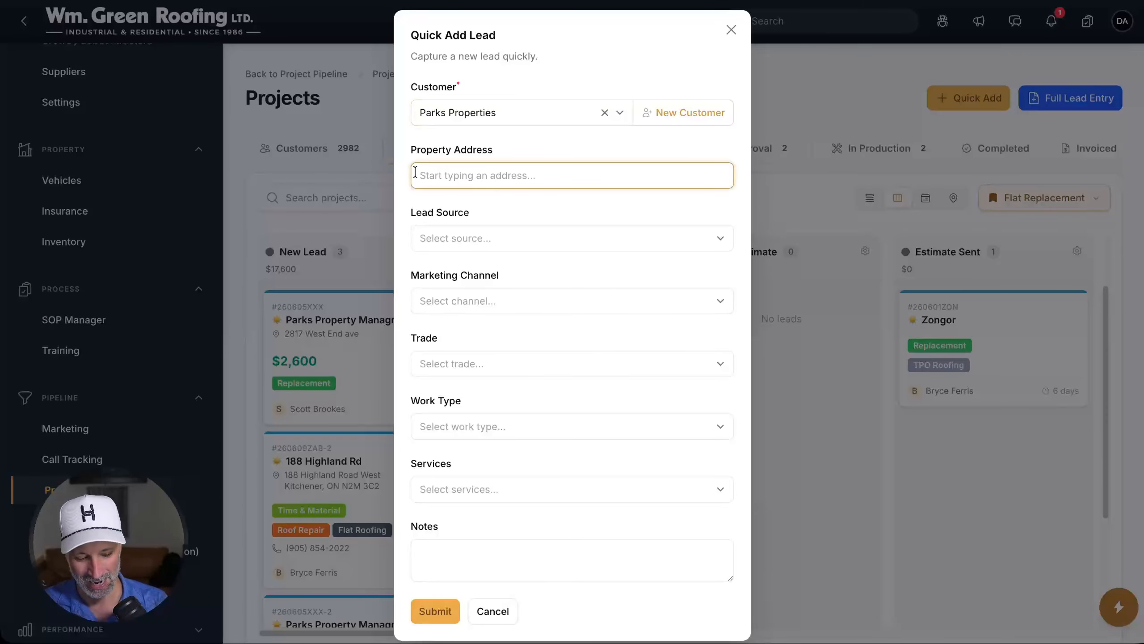
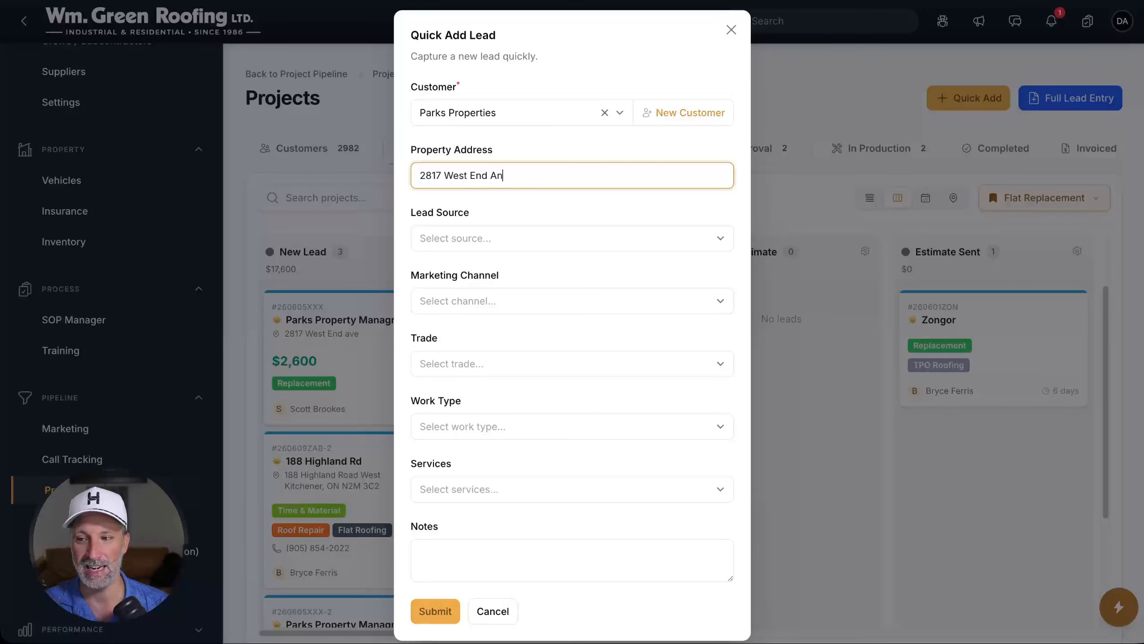
{"action": "key", "text": "Tab"}
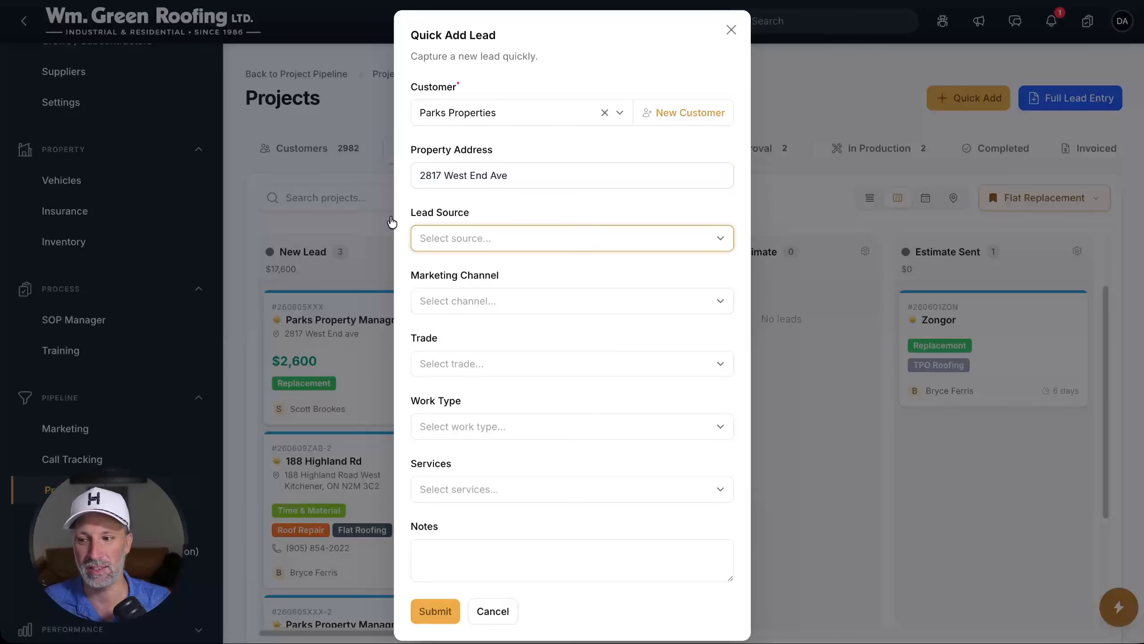
{"action": "left_click", "coordinate": [447, 236]}
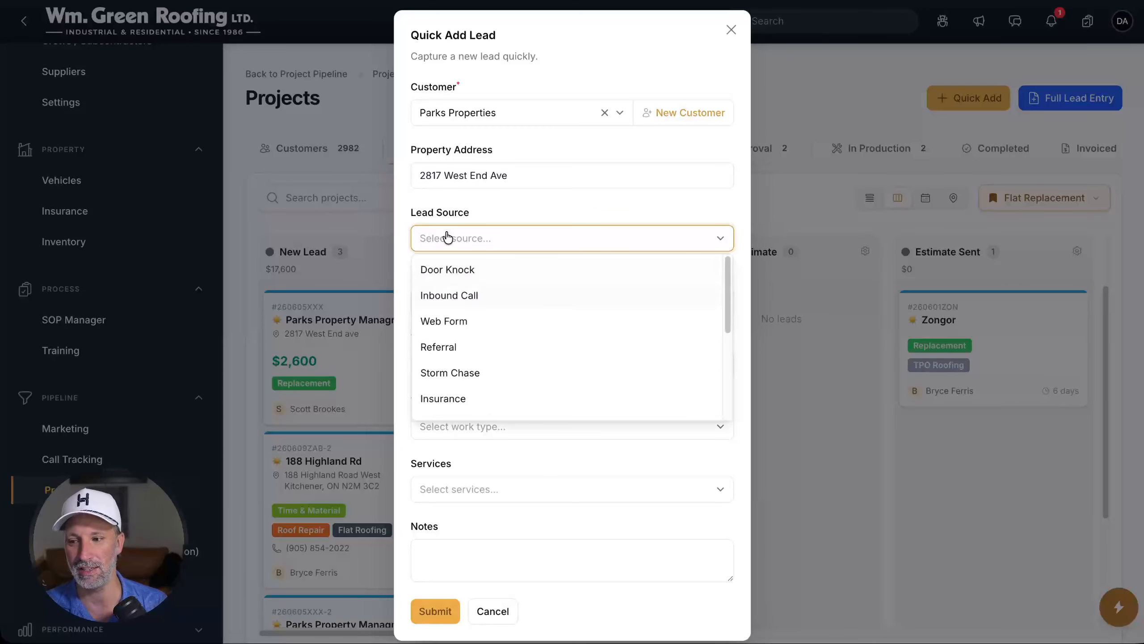
{"action": "key", "text": "Return"}
Set marketing channel Google (Organic), trade Flat Roofing and work type Service
{"action": "key", "text": "Tab"}
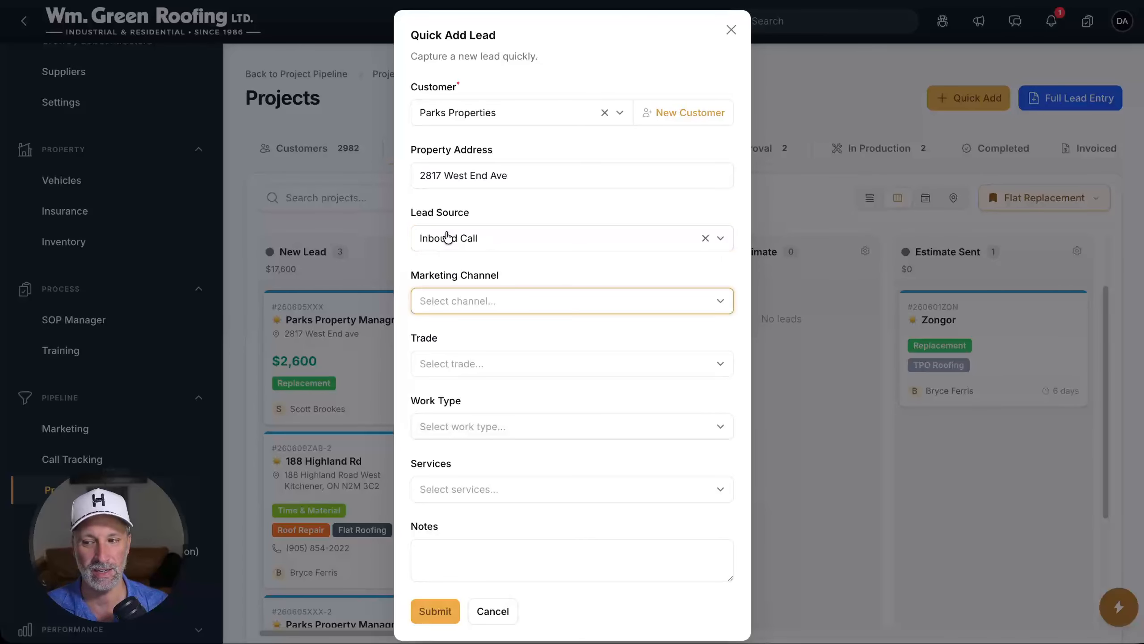
{"action": "key", "text": "Down"}
{"action": "key", "text": "Return"}
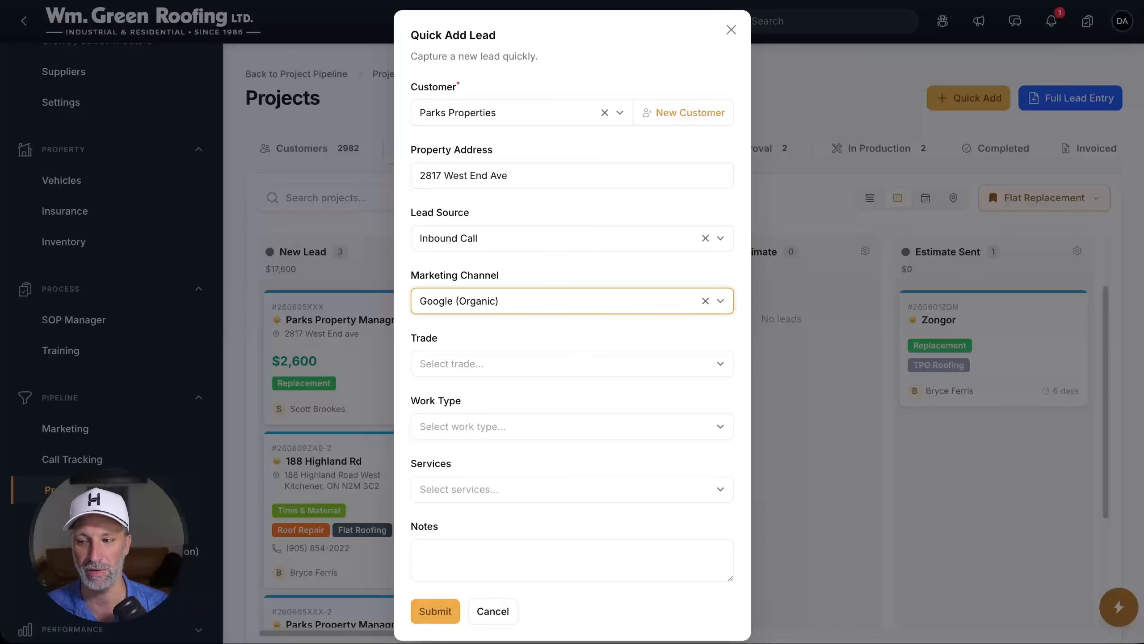
{"action": "key", "text": "Tab"}
{"action": "key", "text": "Down"}
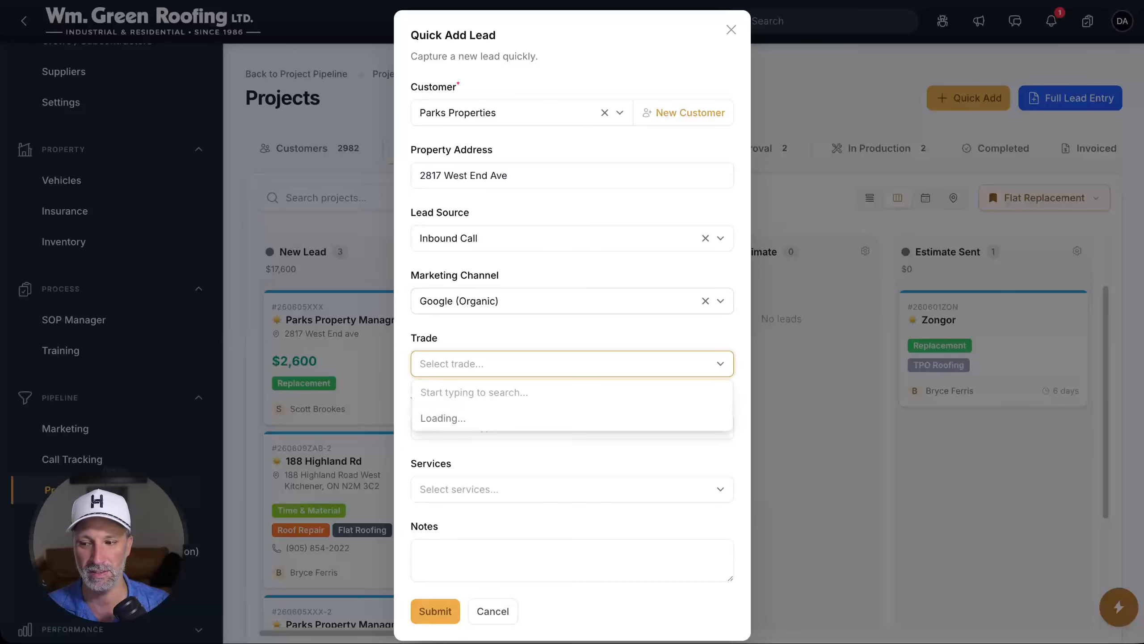
{"action": "key", "text": "Return"}
{"action": "key", "text": "Tab"}
{"action": "key", "text": "Tab"}
{"action": "key", "text": "shift+Tab"}
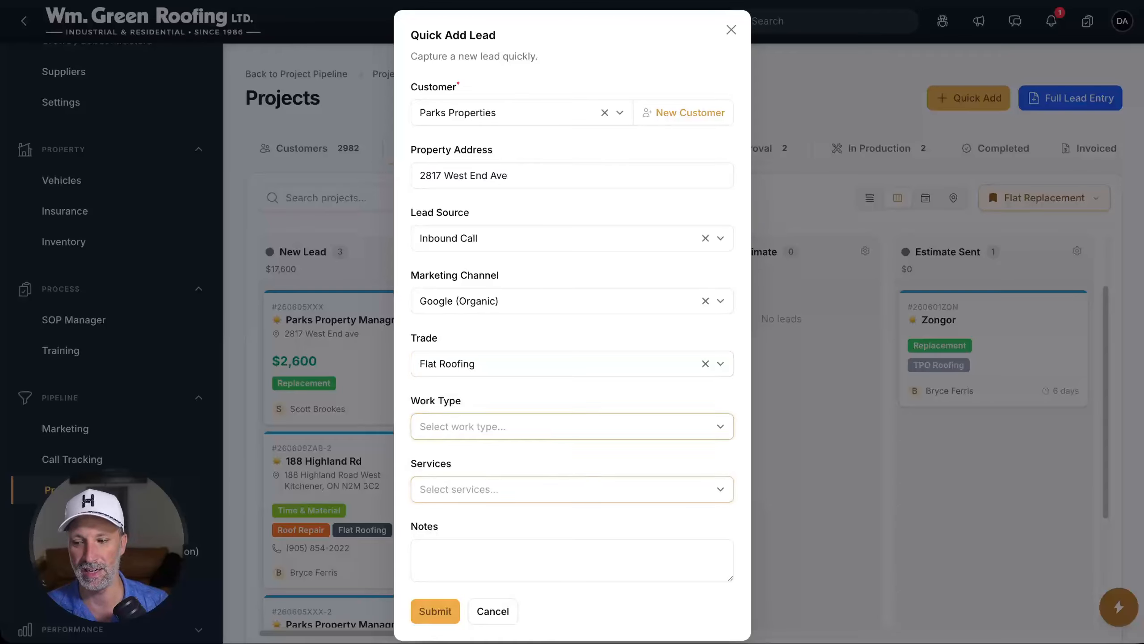
{"action": "key", "text": "Down"}
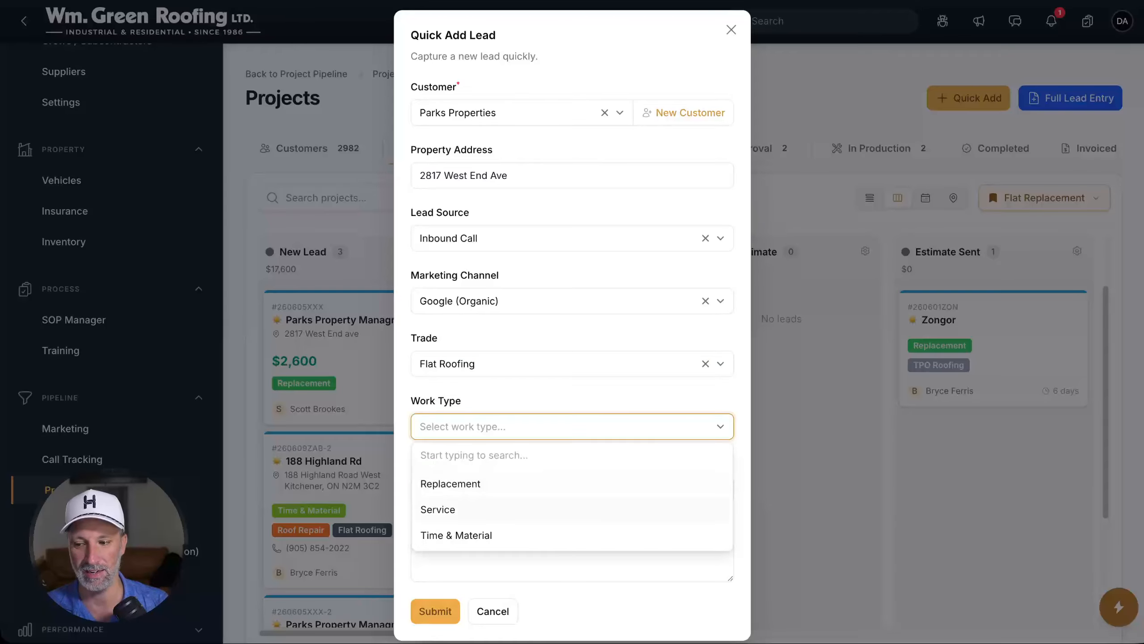
{"action": "key", "text": "Return"}
Add TPO Roofing as the service and submit the quick lead
{"action": "key", "text": "Tab"}
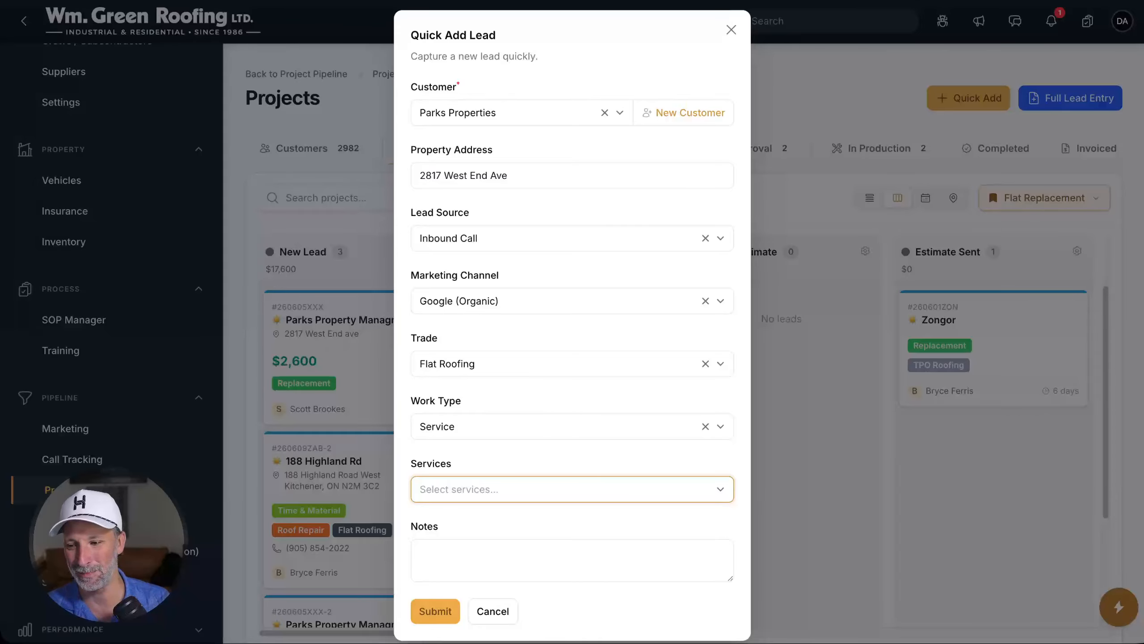
{"action": "key", "text": "Tab"}
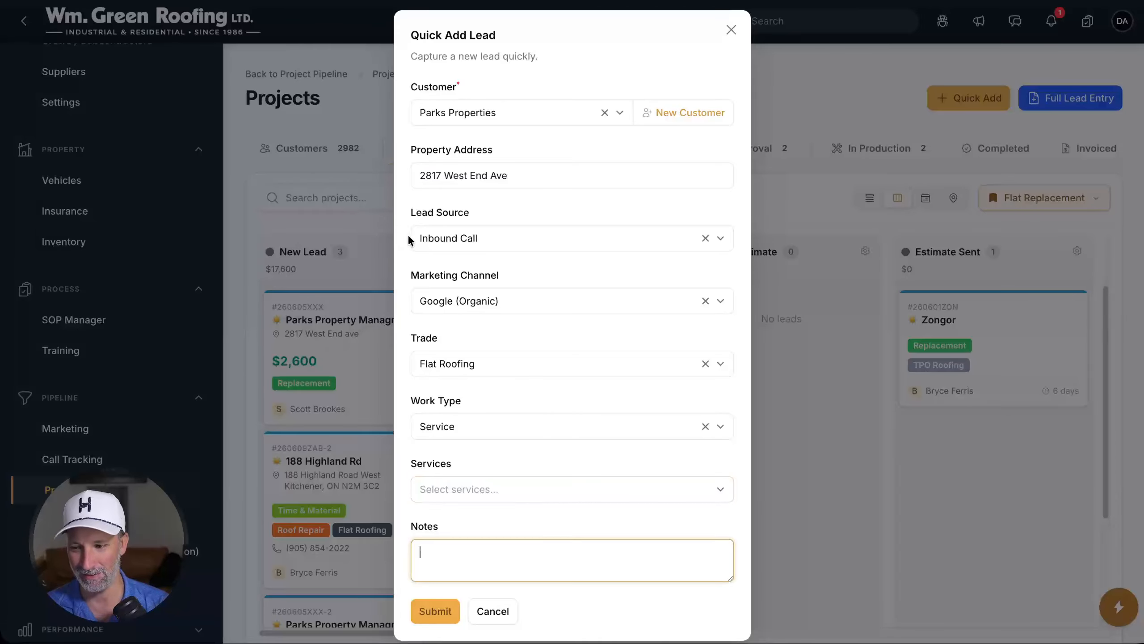
{"action": "key", "text": "shift+Tab"}
{"action": "type", "text": "tp[o"}
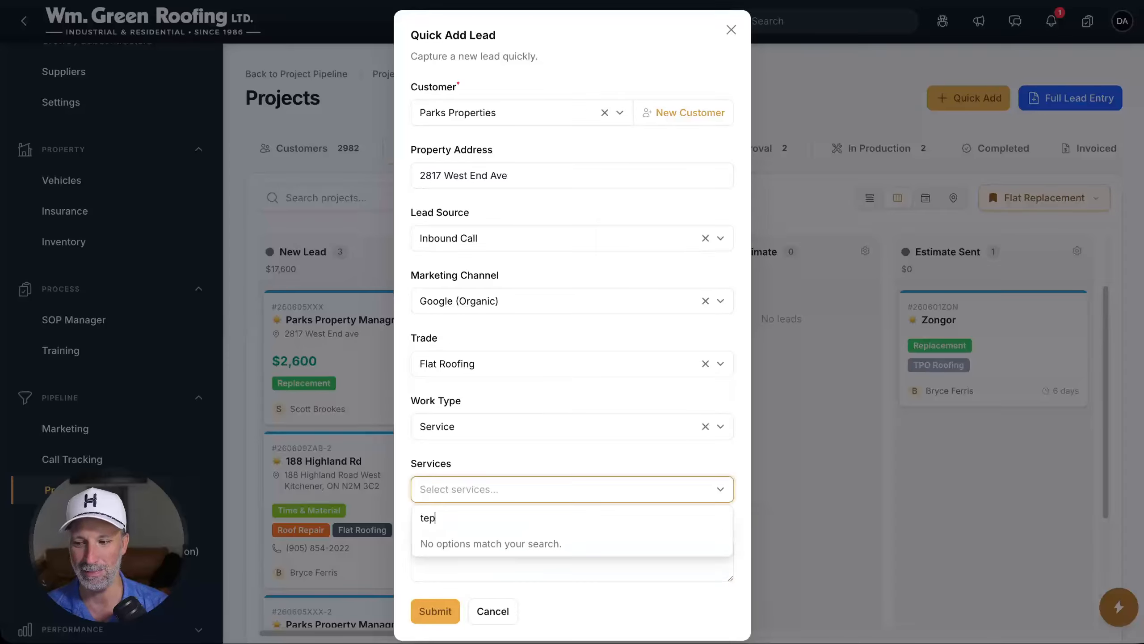
{"action": "key", "text": "BackSpace"}
{"action": "key", "text": "BackSpace"}
{"action": "type", "text": "o"}
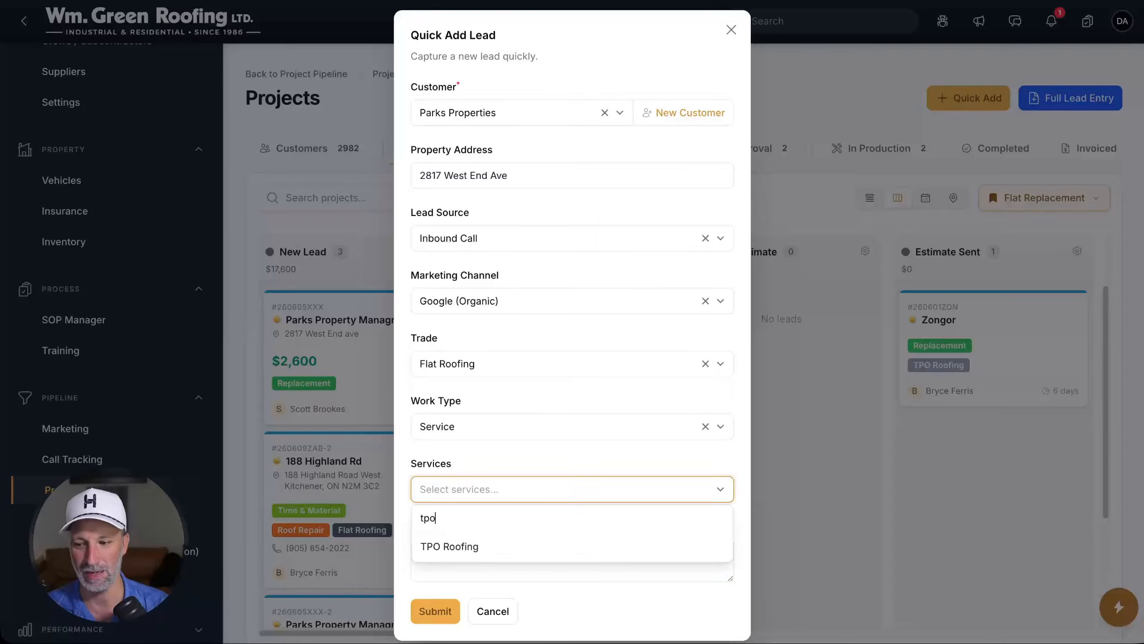
{"action": "key", "text": "Return"}
{"action": "key", "text": "Tab"}
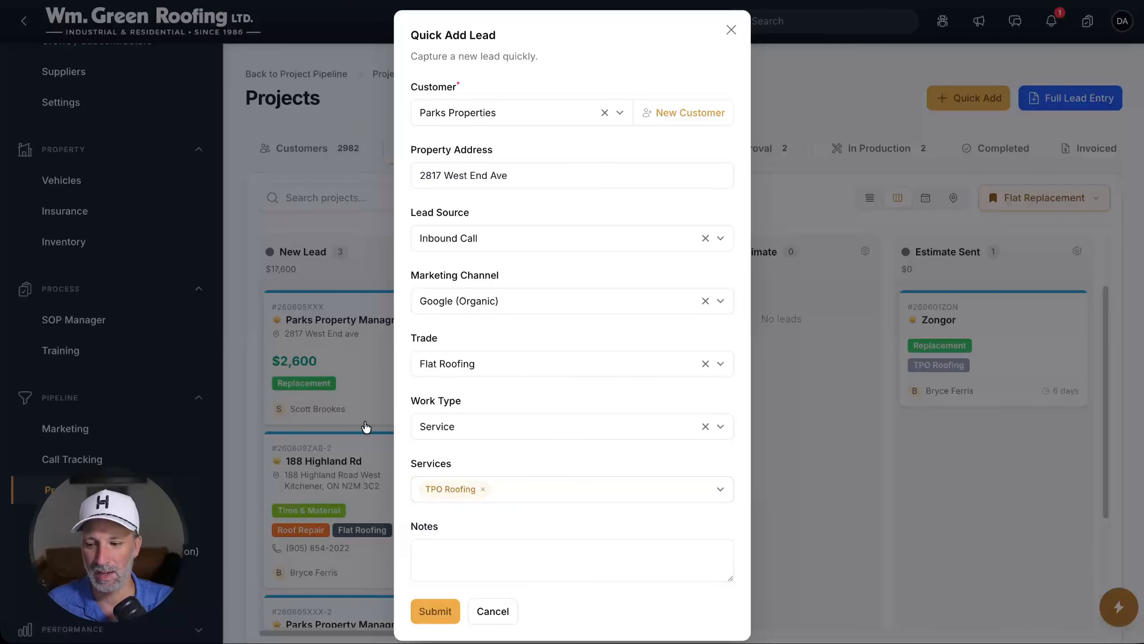
{"action": "left_click", "coordinate": [424, 604]}
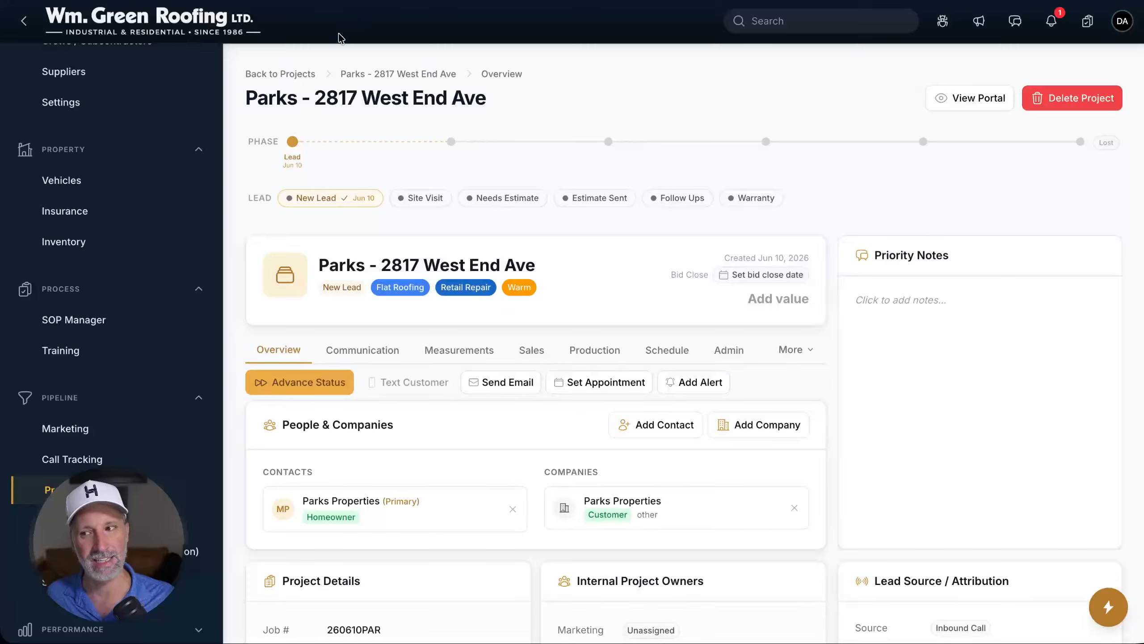
Use the Back to Projects breadcrumb to return to the pipeline board
{"action": "left_click", "coordinate": [309, 73]}
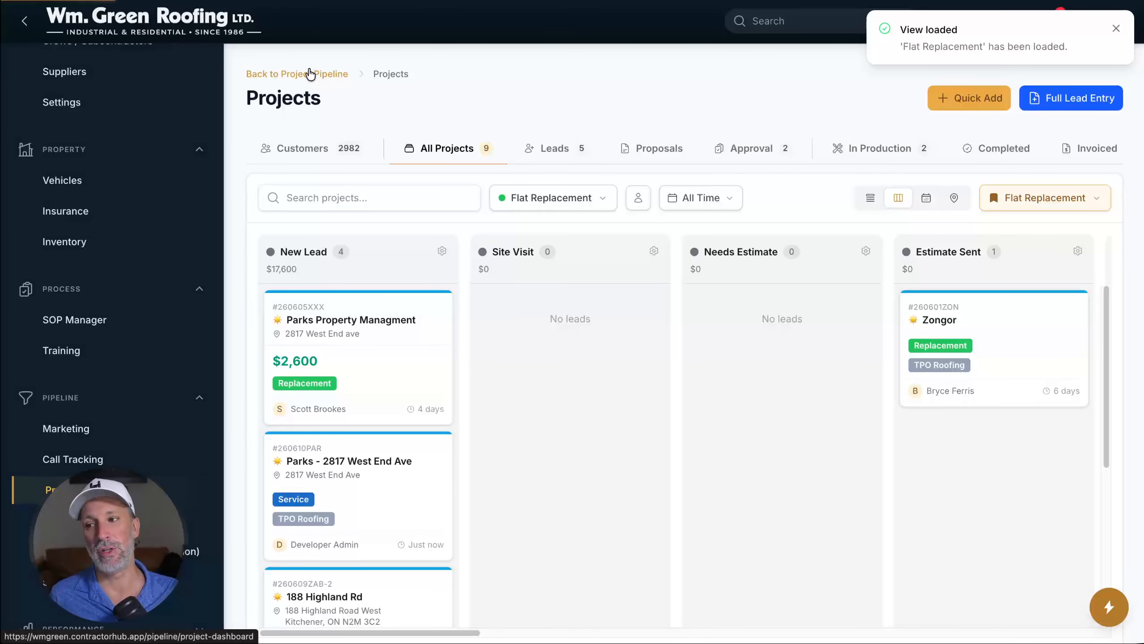
Open Full Lead Entry from the sales dashboard, then return to the Projects board
{"action": "left_click", "coordinate": [310, 74]}
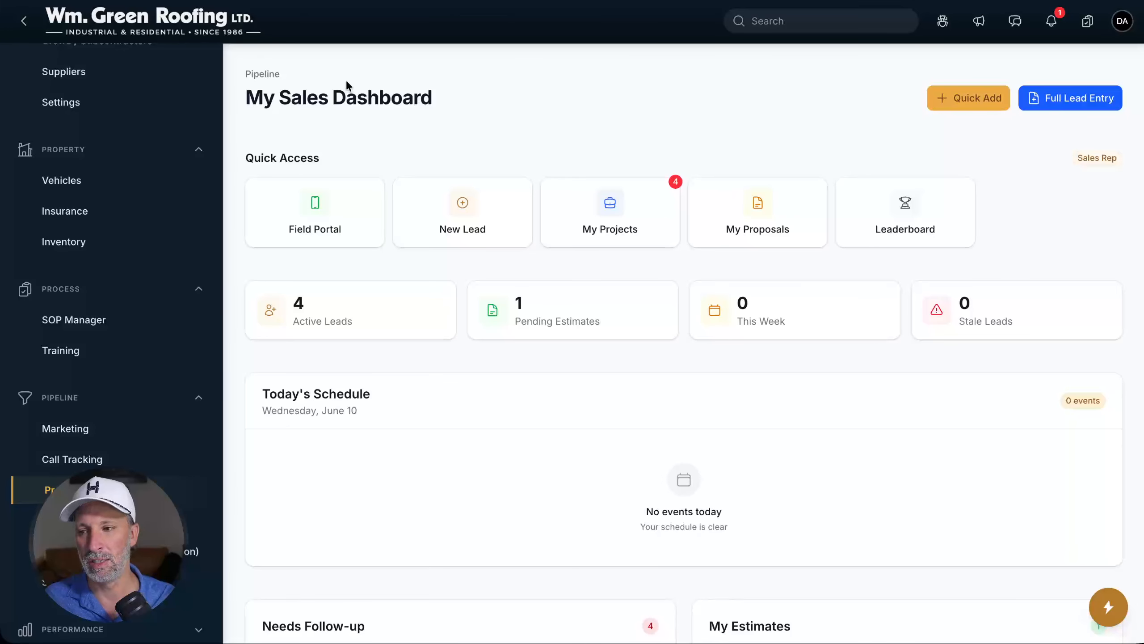
{"action": "left_click", "coordinate": [1030, 105]}
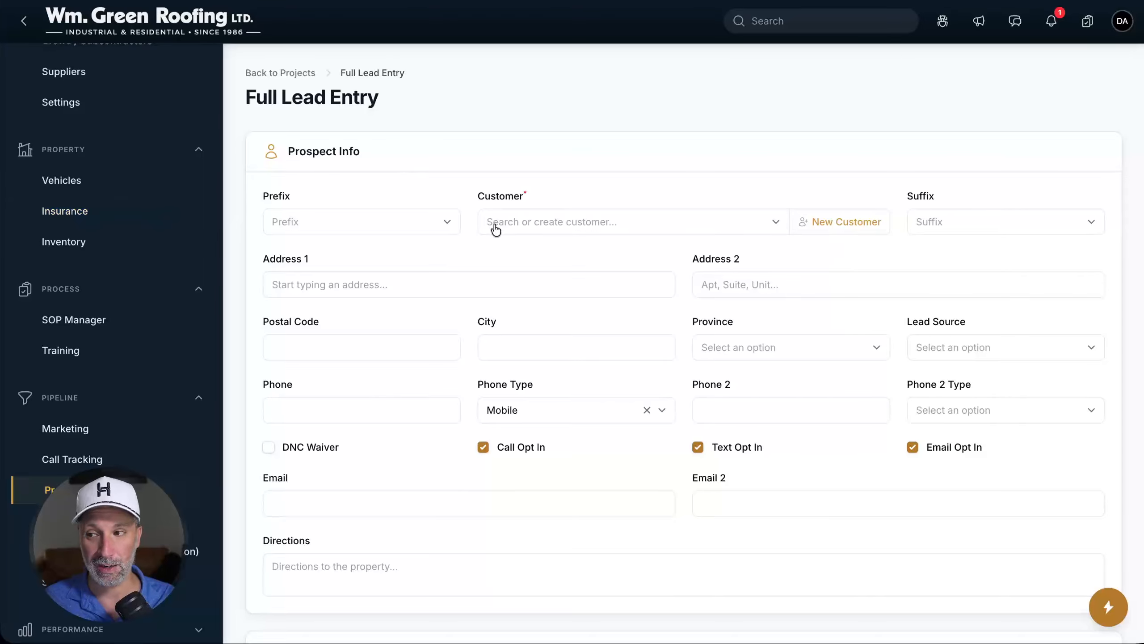
{"action": "left_click", "coordinate": [304, 73]}
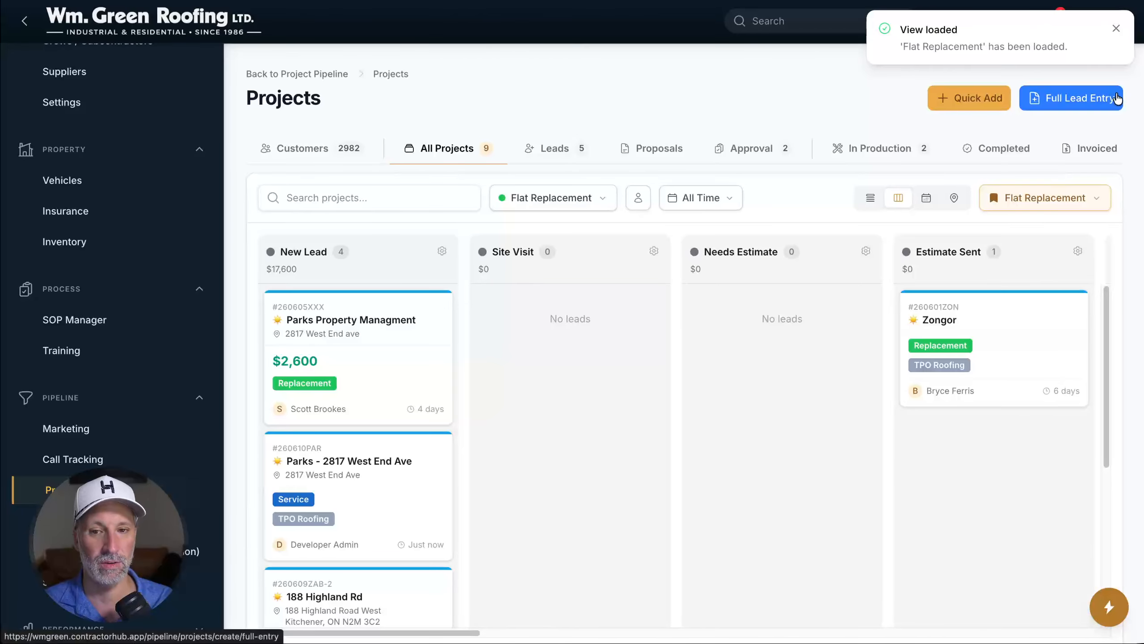
{"action": "left_click", "coordinate": [1115, 99]}
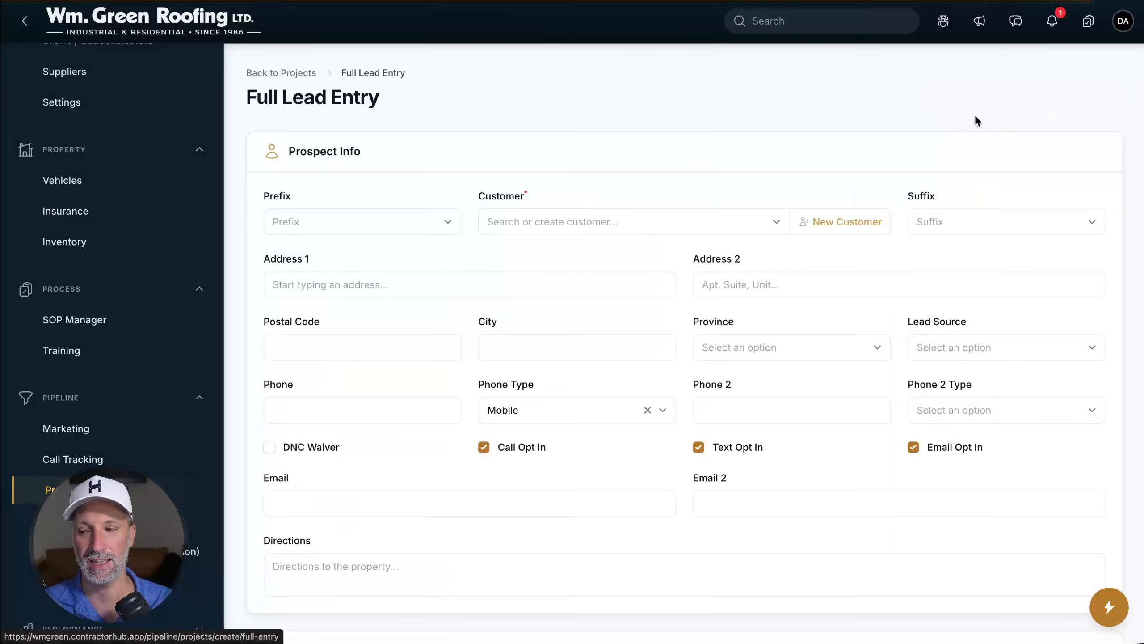
{"action": "left_click", "coordinate": [542, 225]}
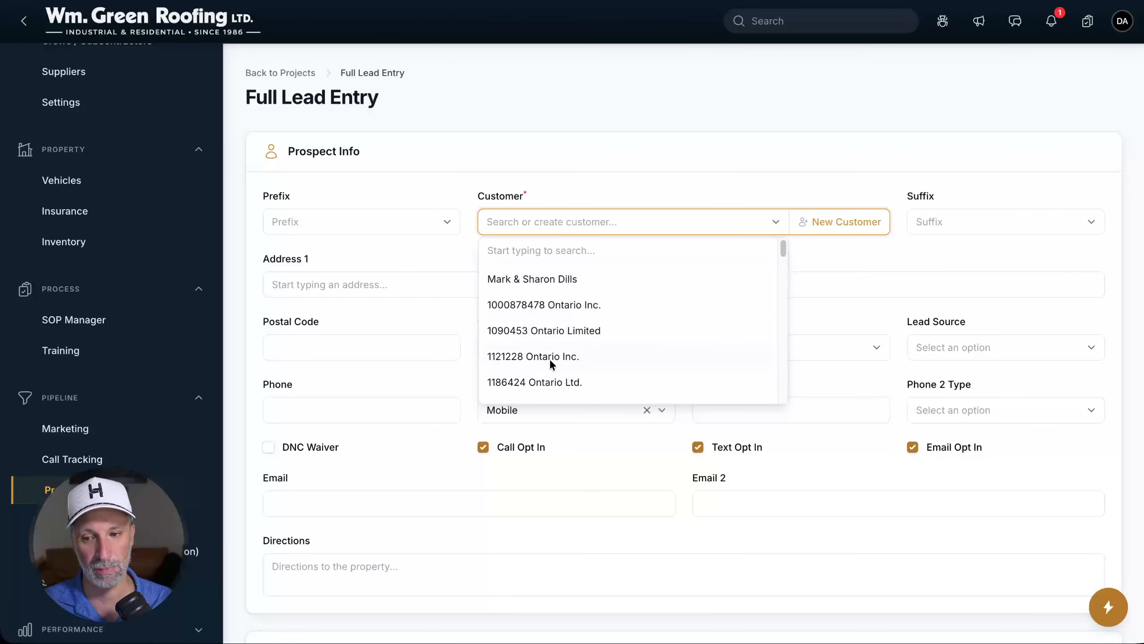
{"action": "left_click", "coordinate": [841, 230]}
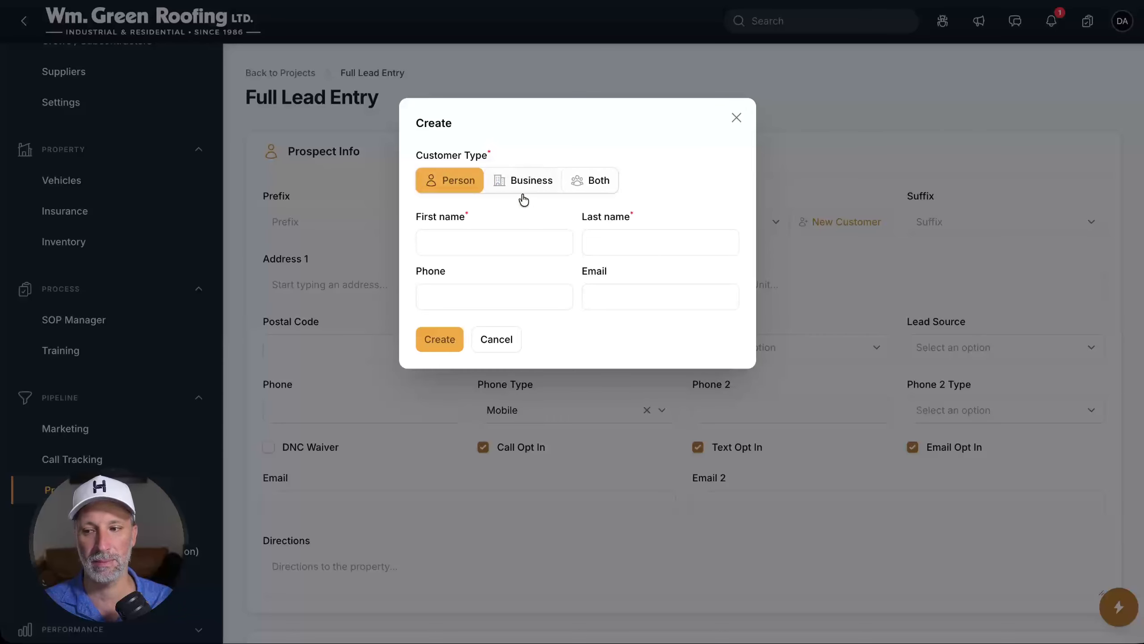
{"action": "left_click", "coordinate": [734, 120]}
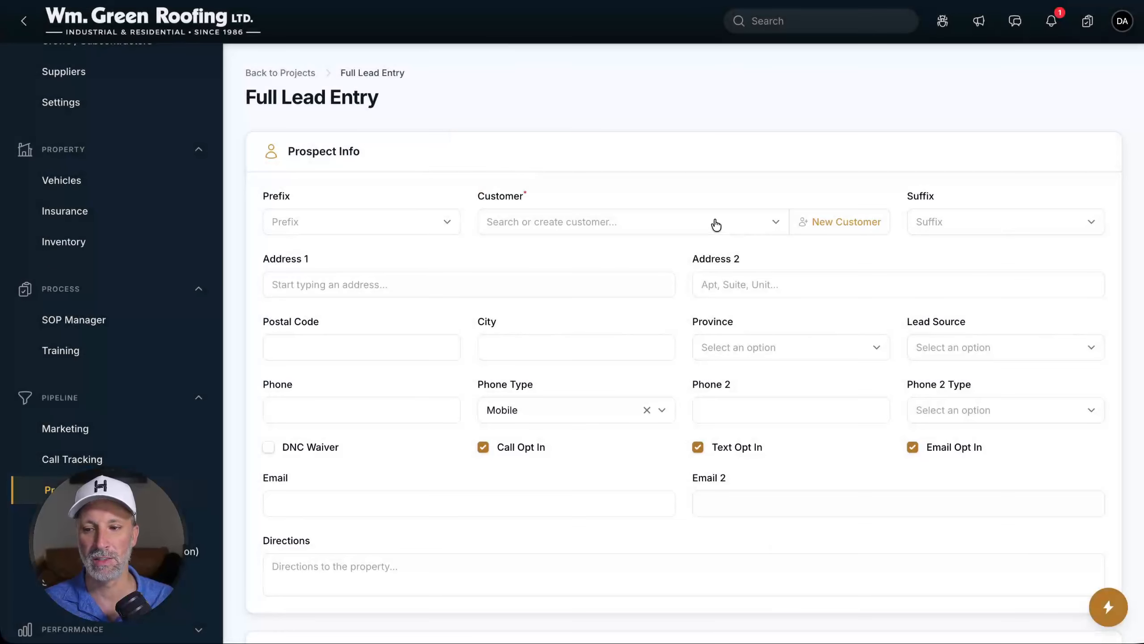
{"action": "left_click", "coordinate": [715, 223]}
{"action": "type", "text": "parks"}
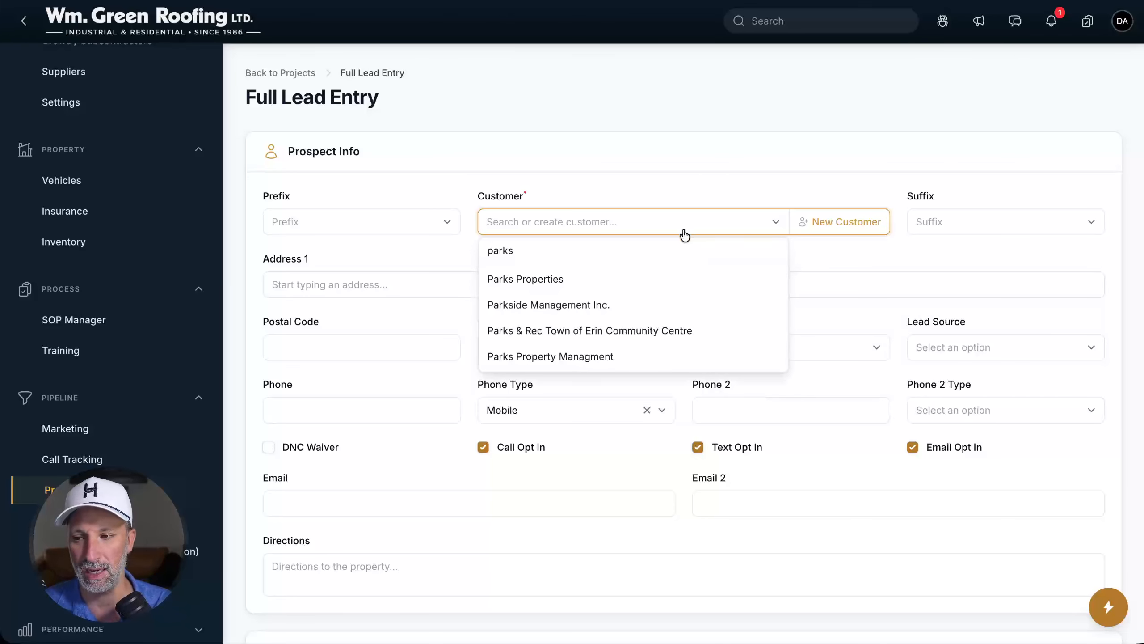
{"action": "left_click", "coordinate": [542, 279]}
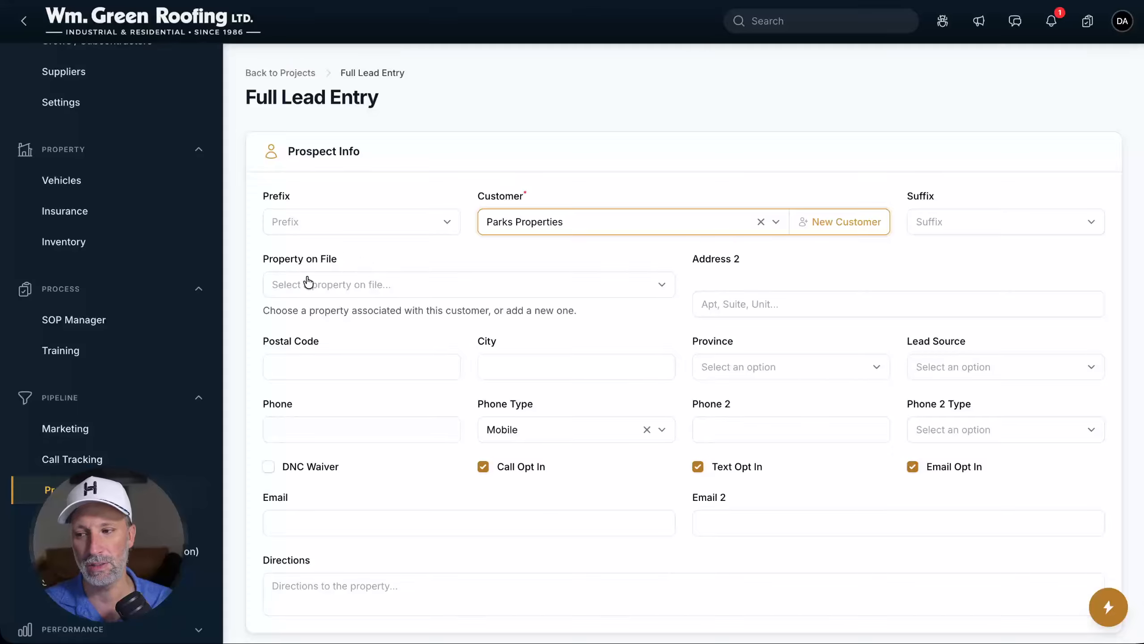
{"action": "left_click", "coordinate": [352, 289]}
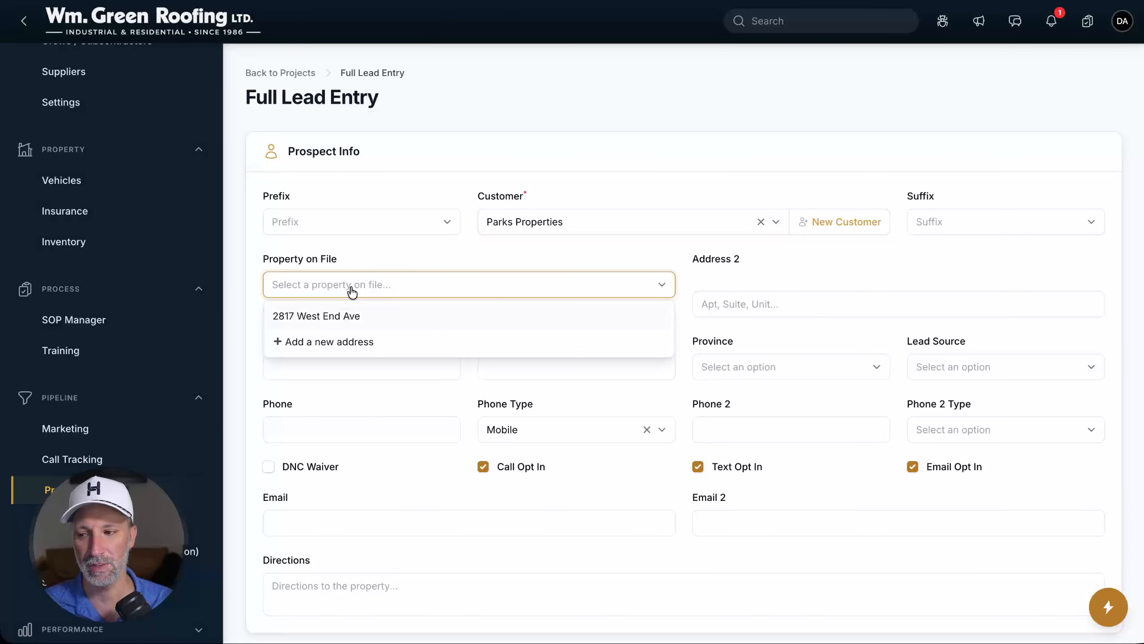
{"action": "left_click", "coordinate": [282, 319]}
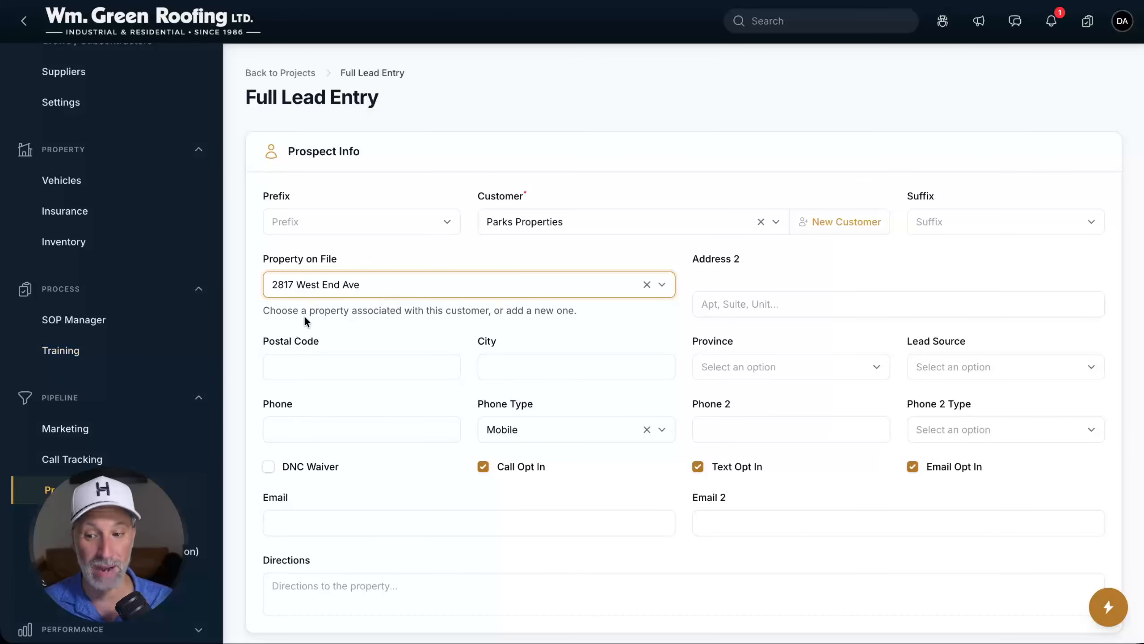
Fill in postal code 37209, city Nashville and province Alberta
{"action": "left_click", "coordinate": [304, 362]}
{"action": "type", "text": "37209"}
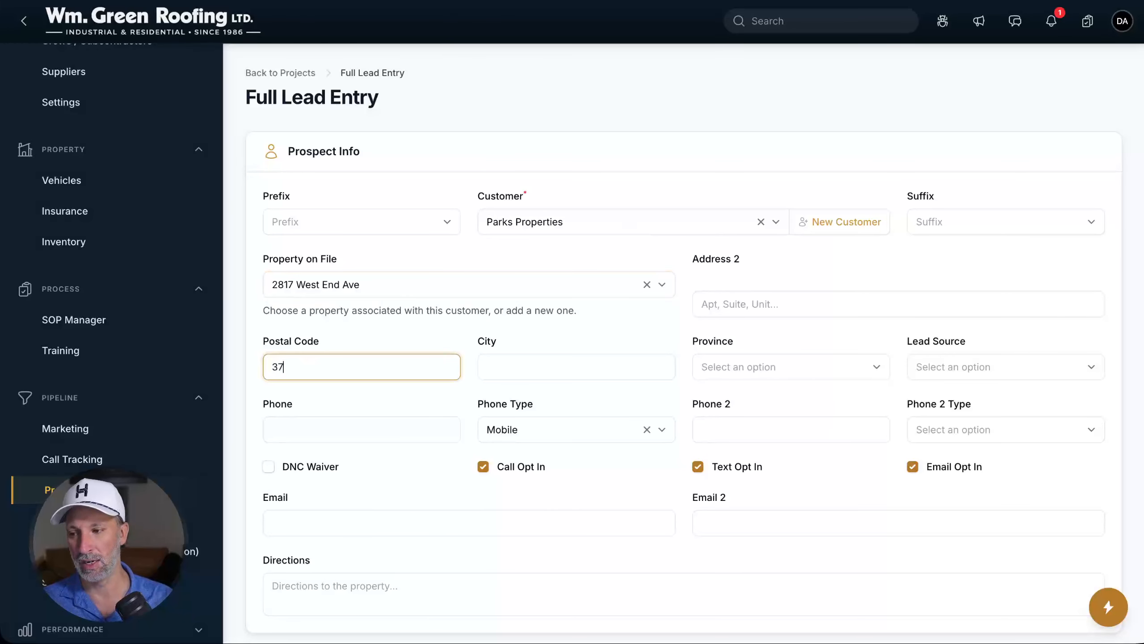
{"action": "key", "text": "Tab"}
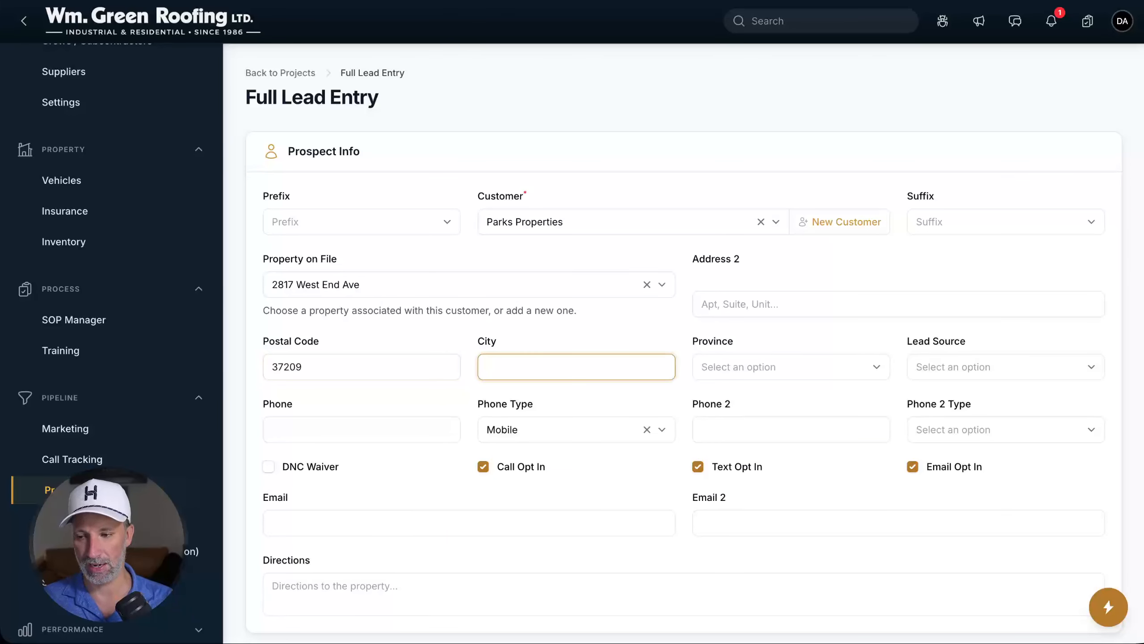
{"action": "type", "text": "Nashville"}
{"action": "key", "text": "Tab"}
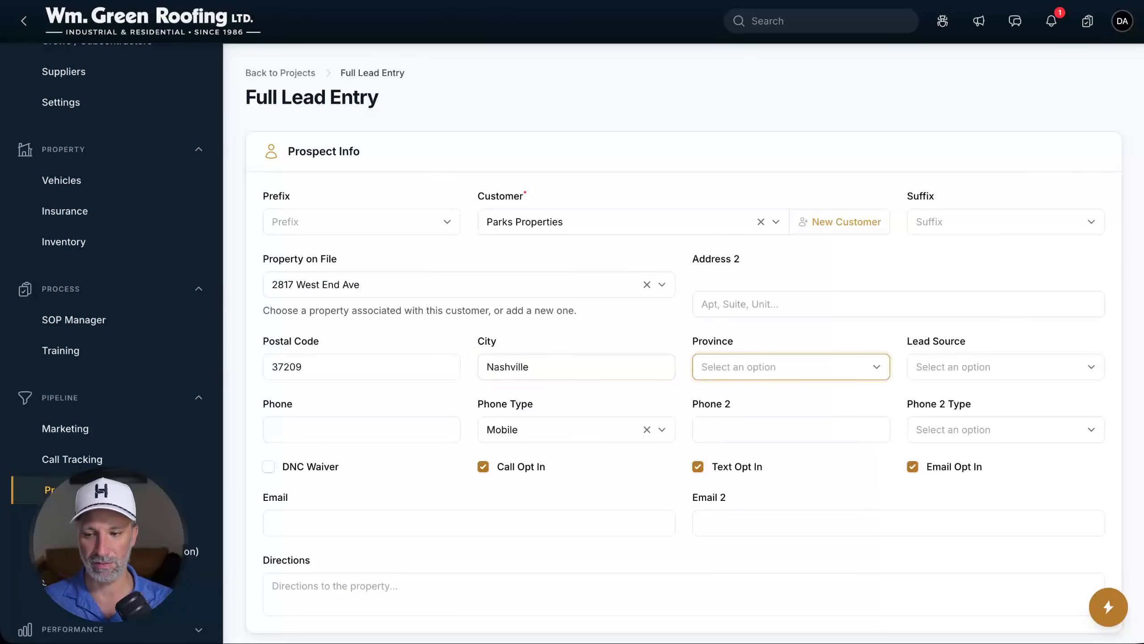
{"action": "type", "text": "rt"}
{"action": "key", "text": "BackSpace"}
{"action": "key", "text": "BackSpace"}
{"action": "type", "text": "t"}
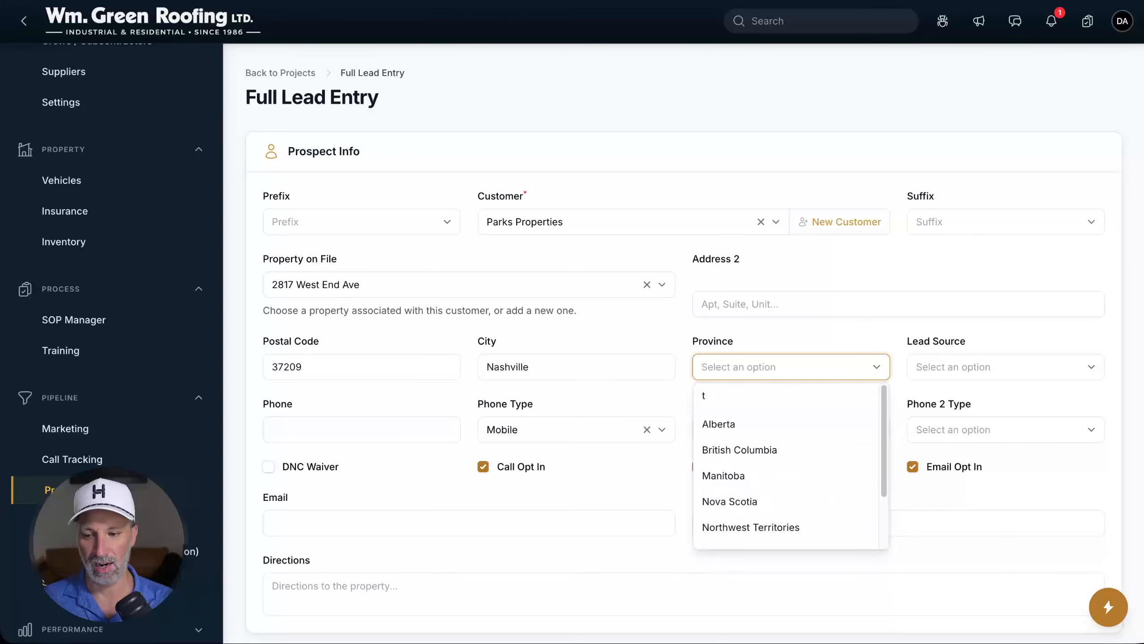
{"action": "left_click", "coordinate": [723, 424]}
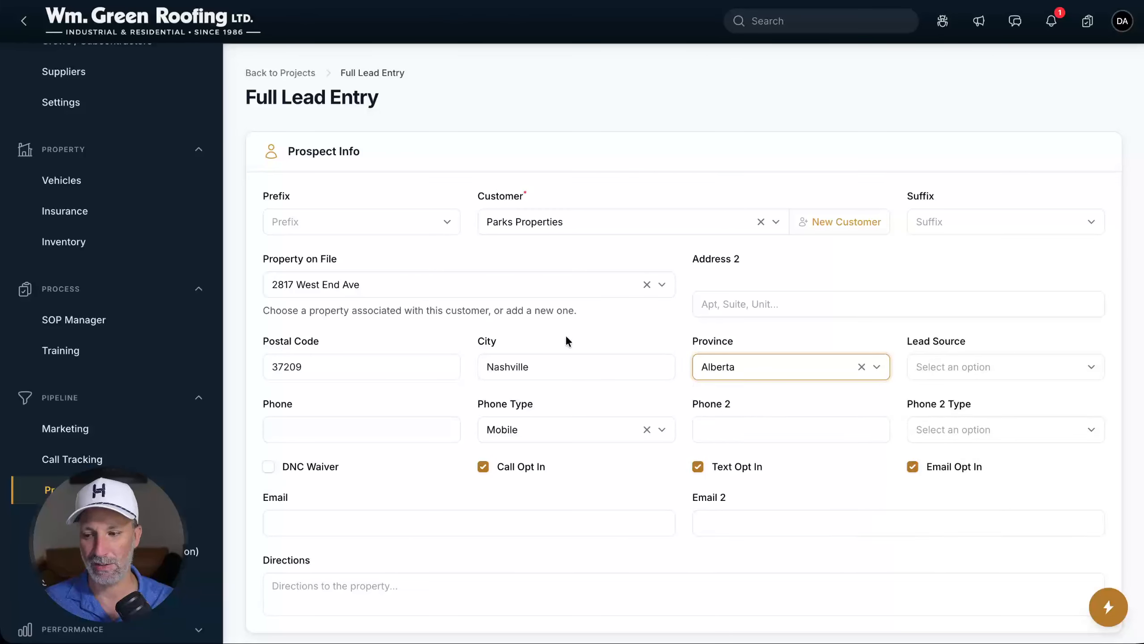
Set the lead source to Inbound Call and enter the customer's phone number
{"action": "left_click", "coordinate": [936, 366]}
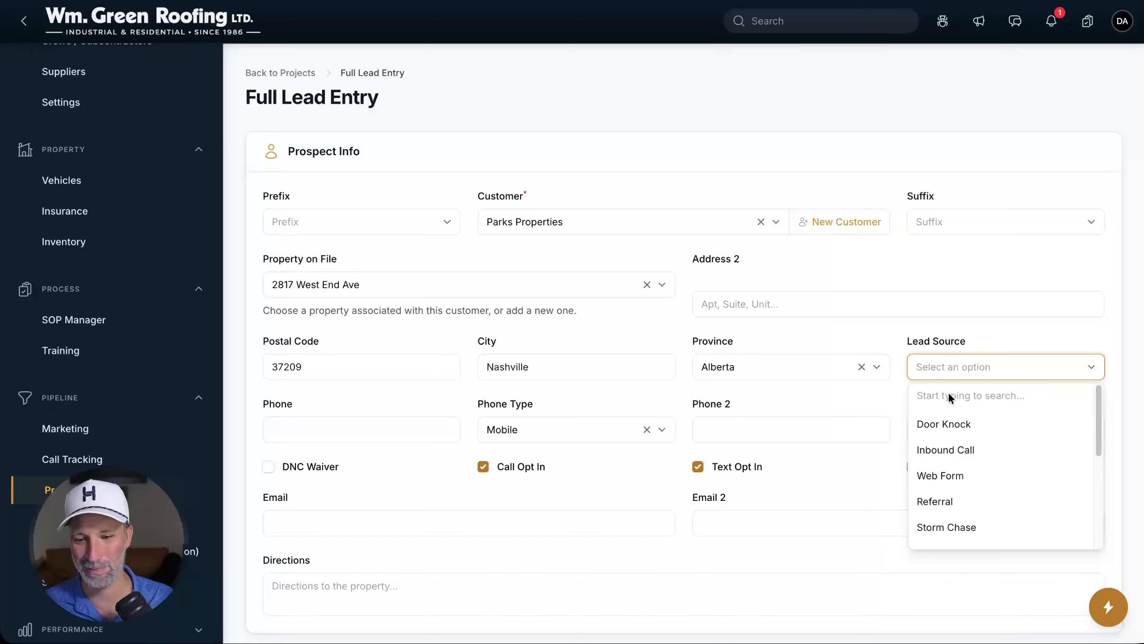
{"action": "left_click", "coordinate": [948, 449]}
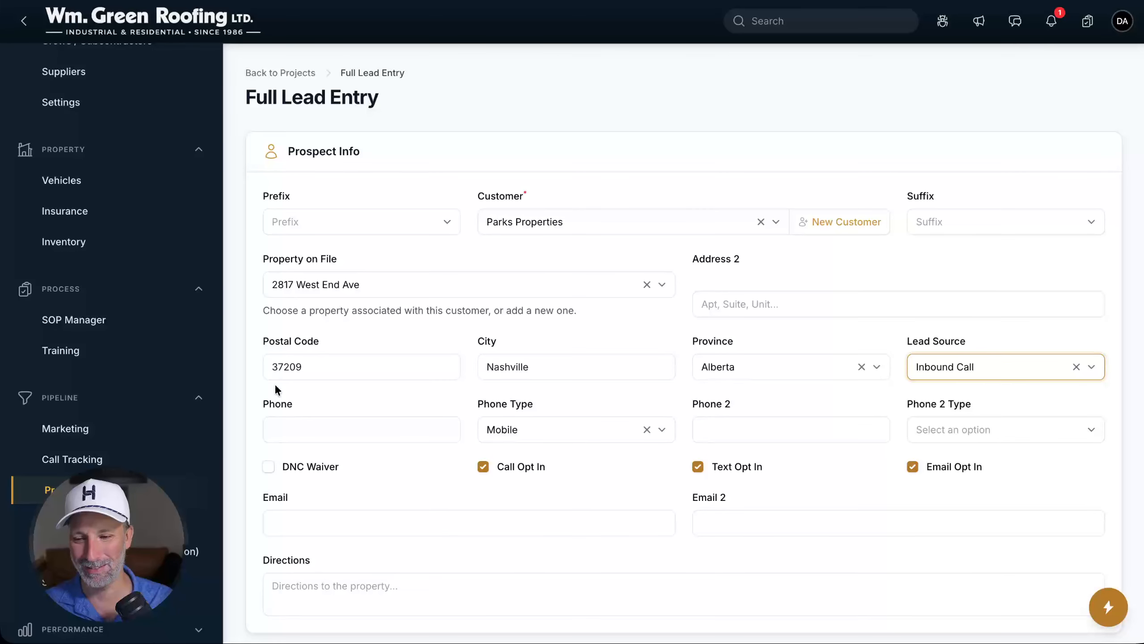
{"action": "left_click", "coordinate": [348, 431]}
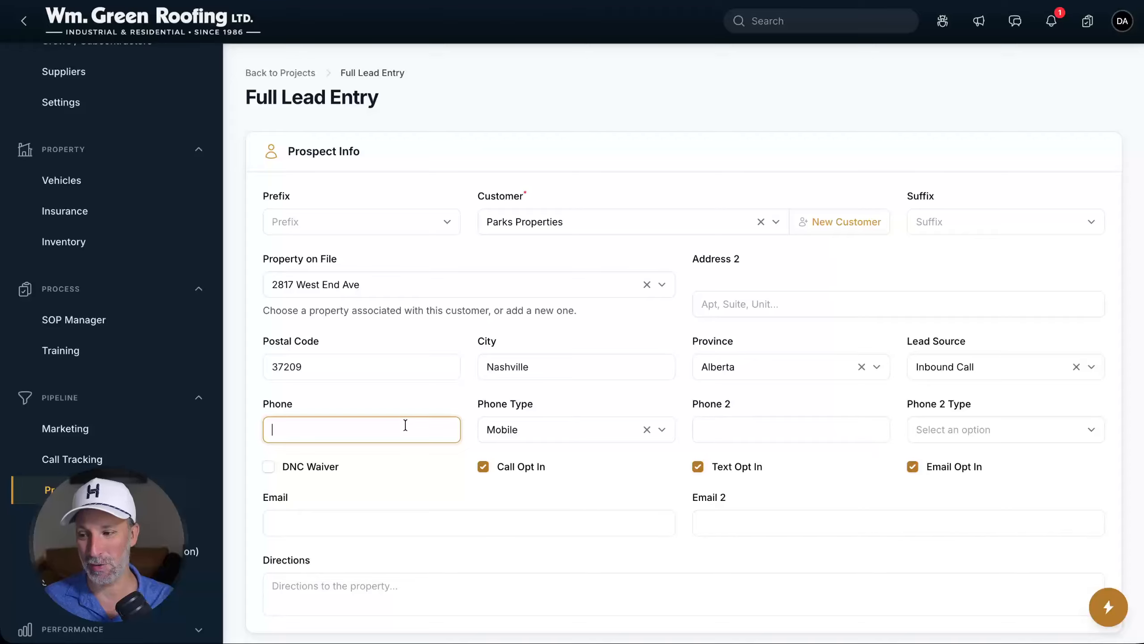
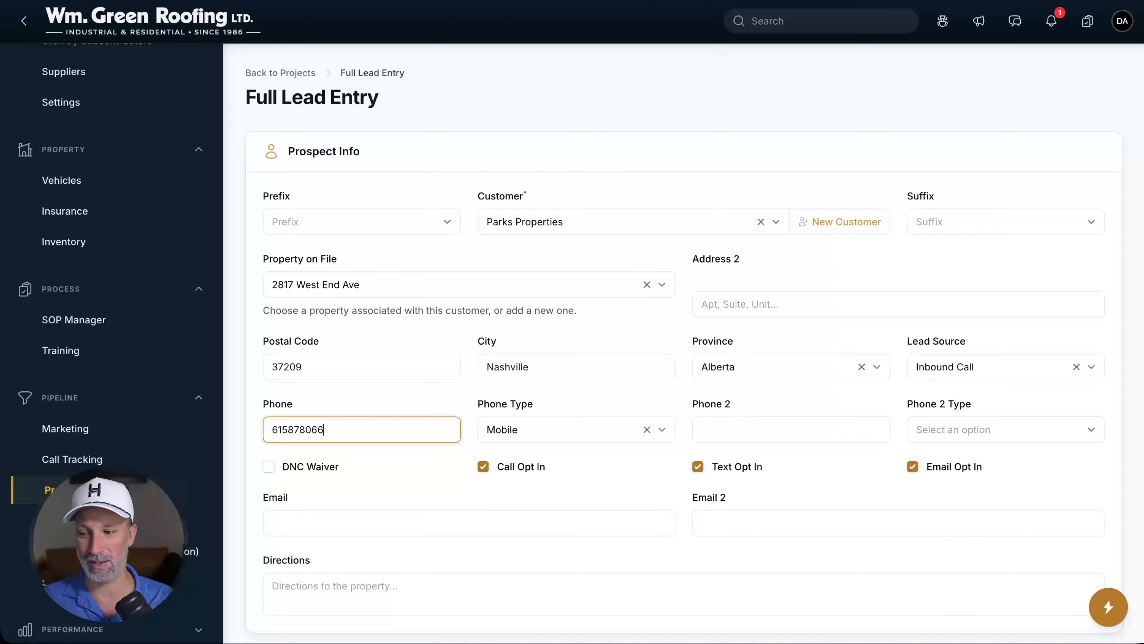
{"action": "key", "text": "Tab"}
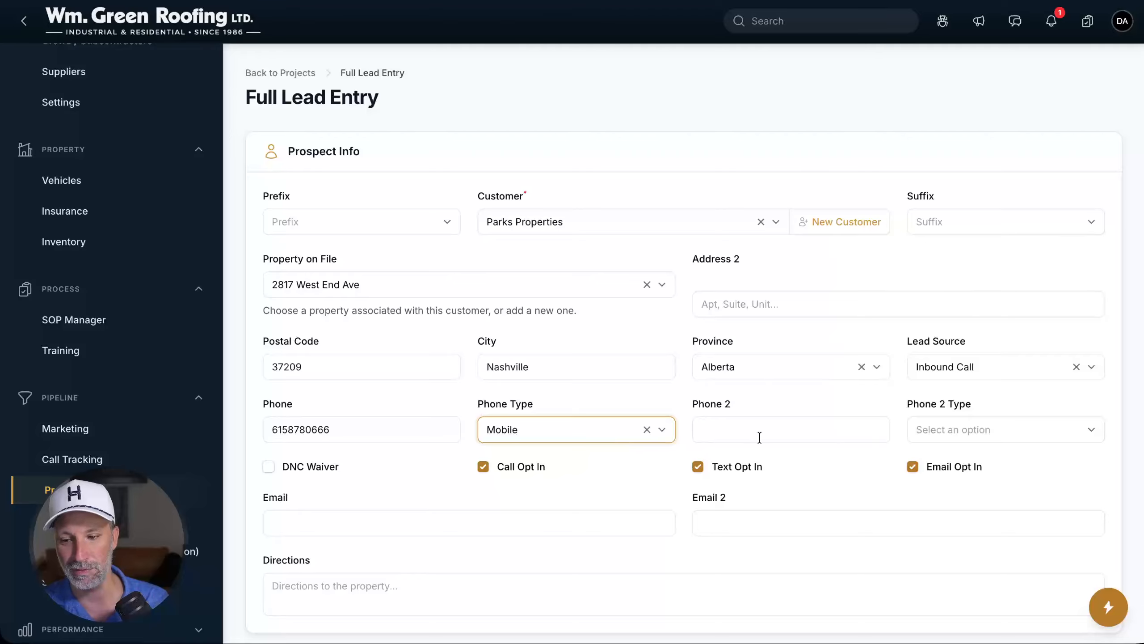
Enter the customer's e-mail address and dismiss the Email 2 autofill popup
{"action": "scroll", "coordinate": [715, 409], "scroll_direction": "down", "scroll_amount": 2}
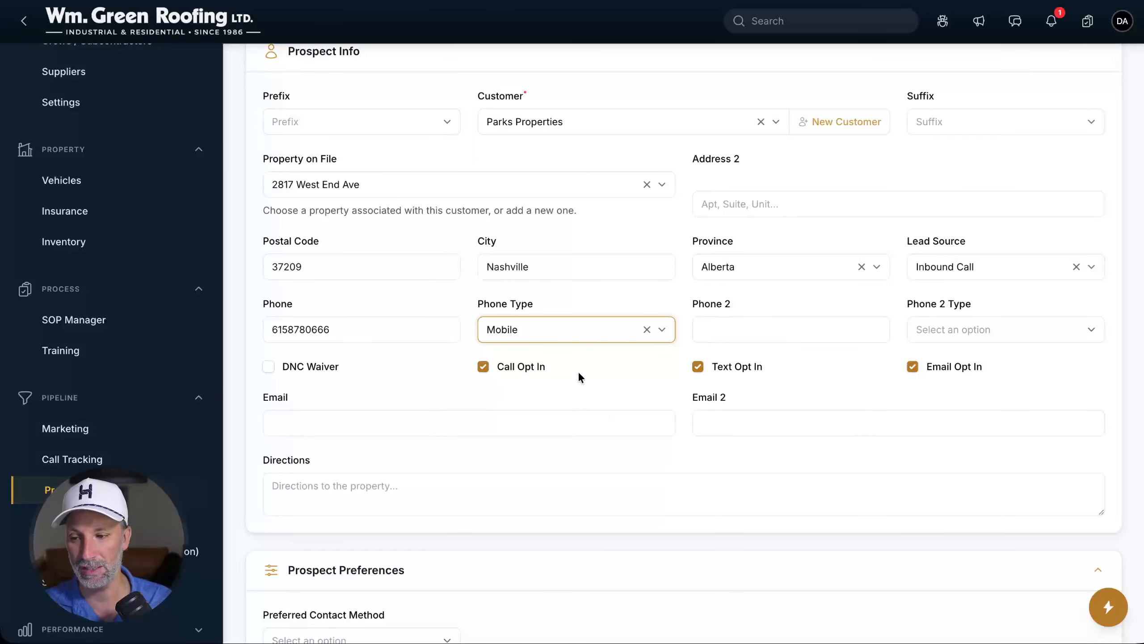
{"action": "left_click", "coordinate": [487, 427]}
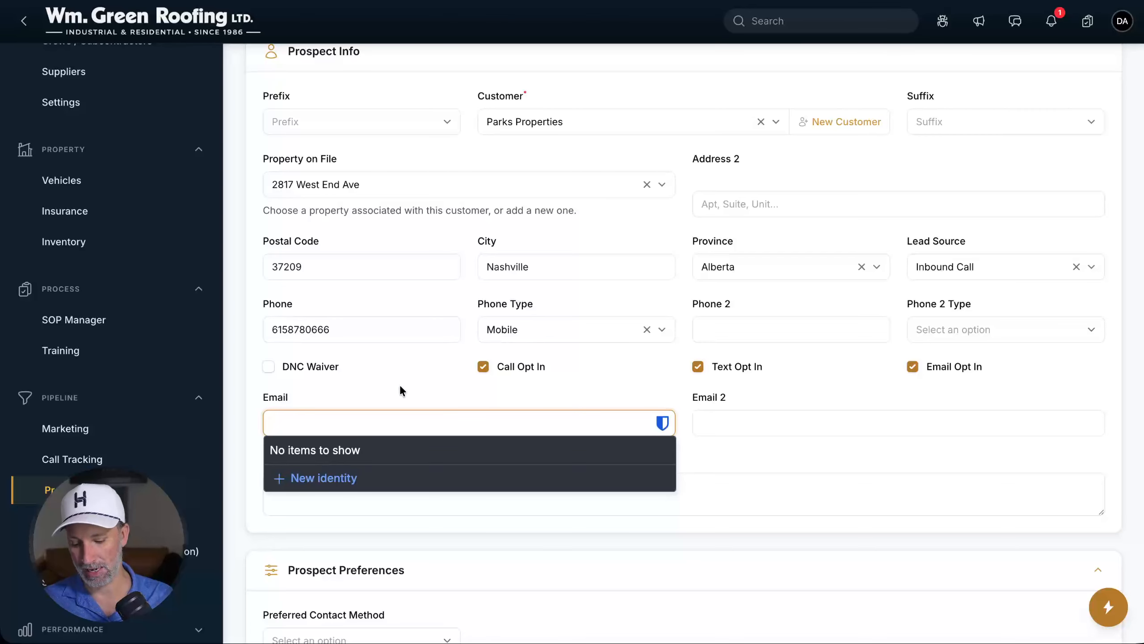
{"action": "type", "text": "m"}
{"action": "key", "text": "BackSpace"}
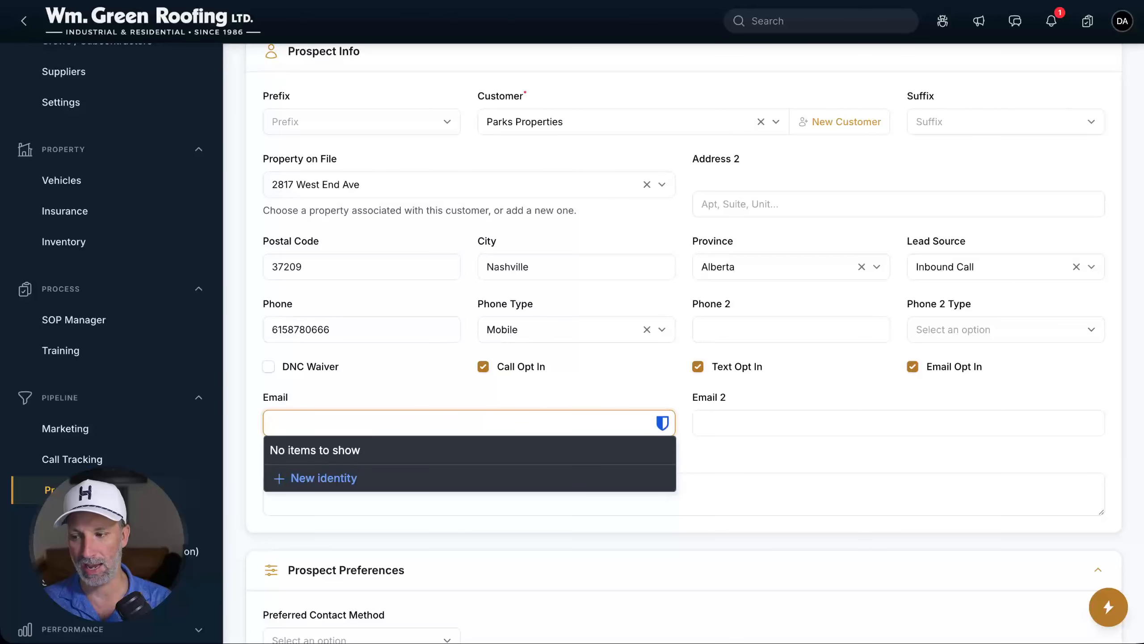
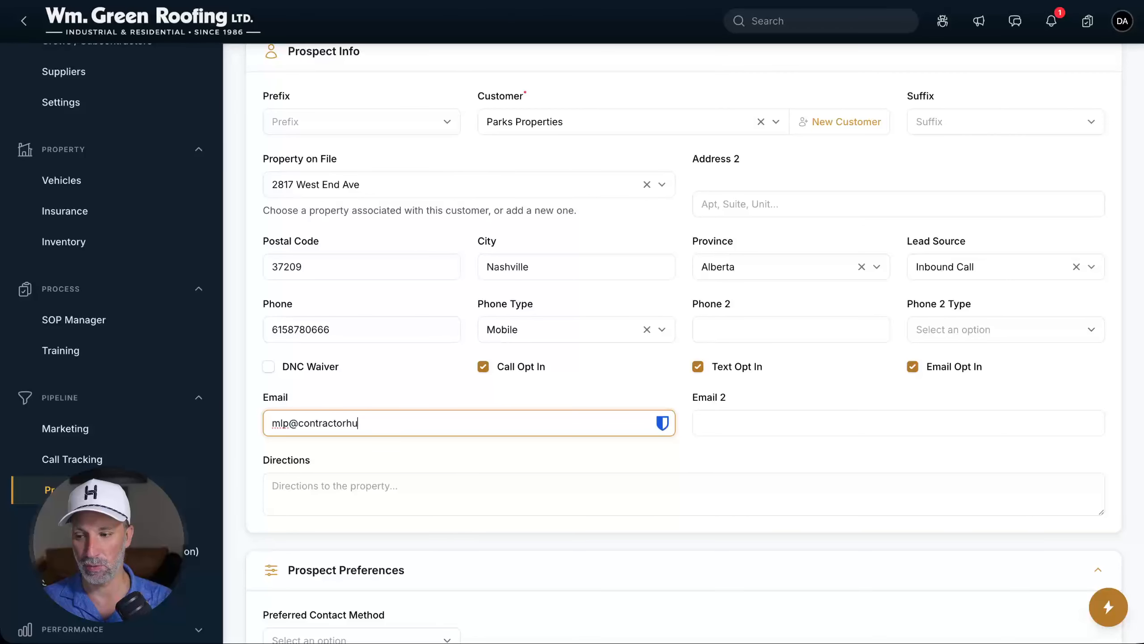
{"action": "key", "text": "Tab"}
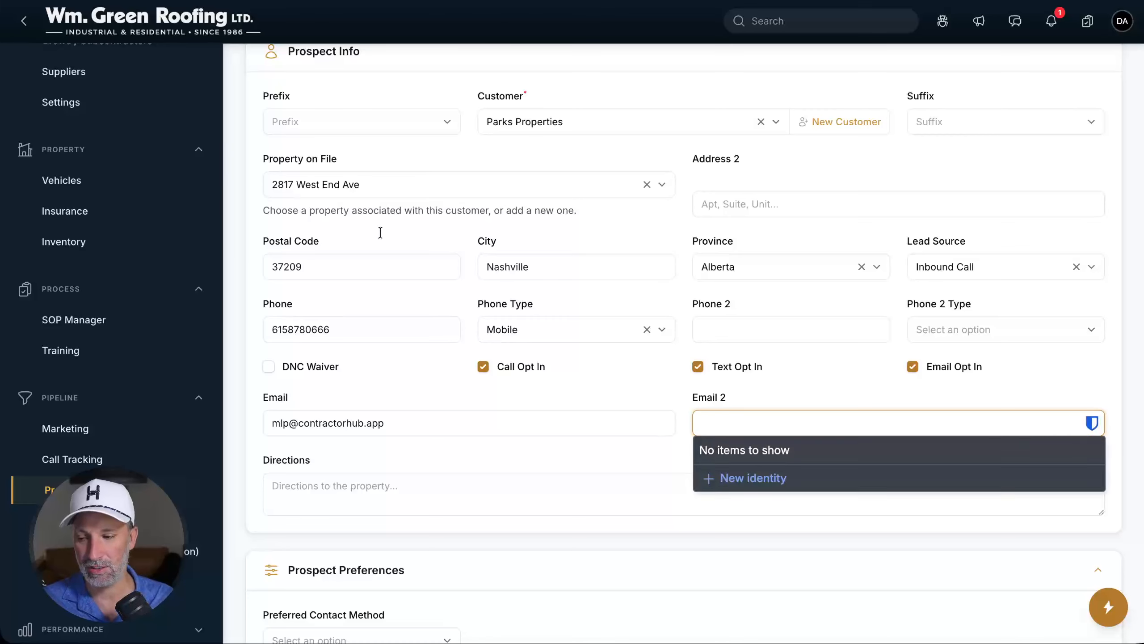
{"action": "left_click", "coordinate": [447, 481]}
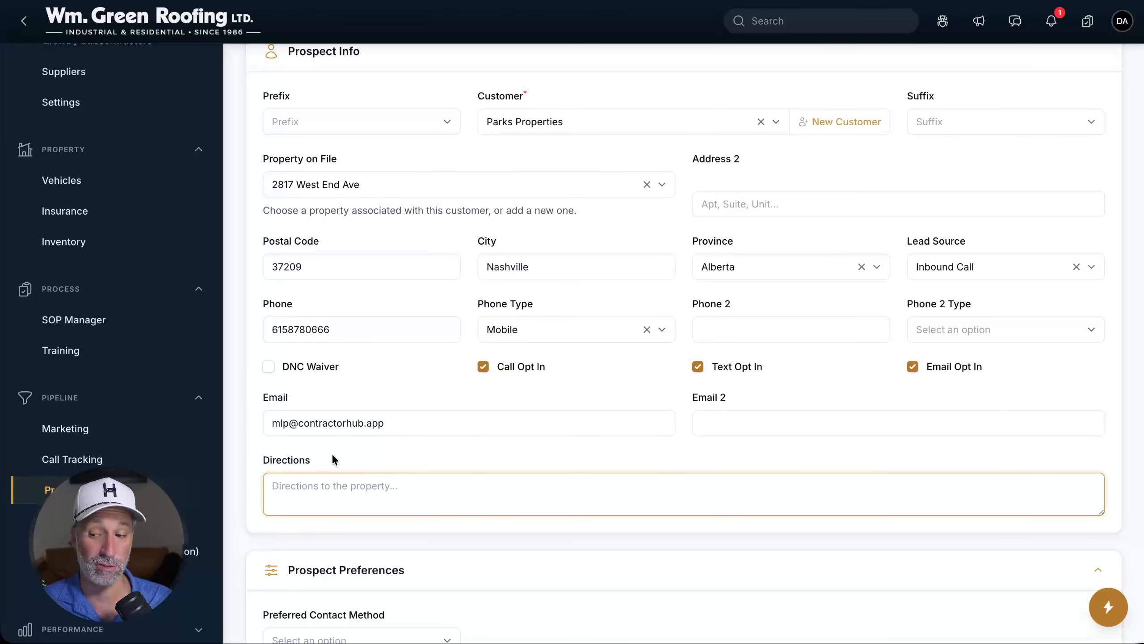
{"action": "scroll", "coordinate": [333, 459], "scroll_direction": "down", "scroll_amount": 3}
{"action": "scroll", "coordinate": [333, 459], "scroll_direction": "down", "scroll_amount": 4}
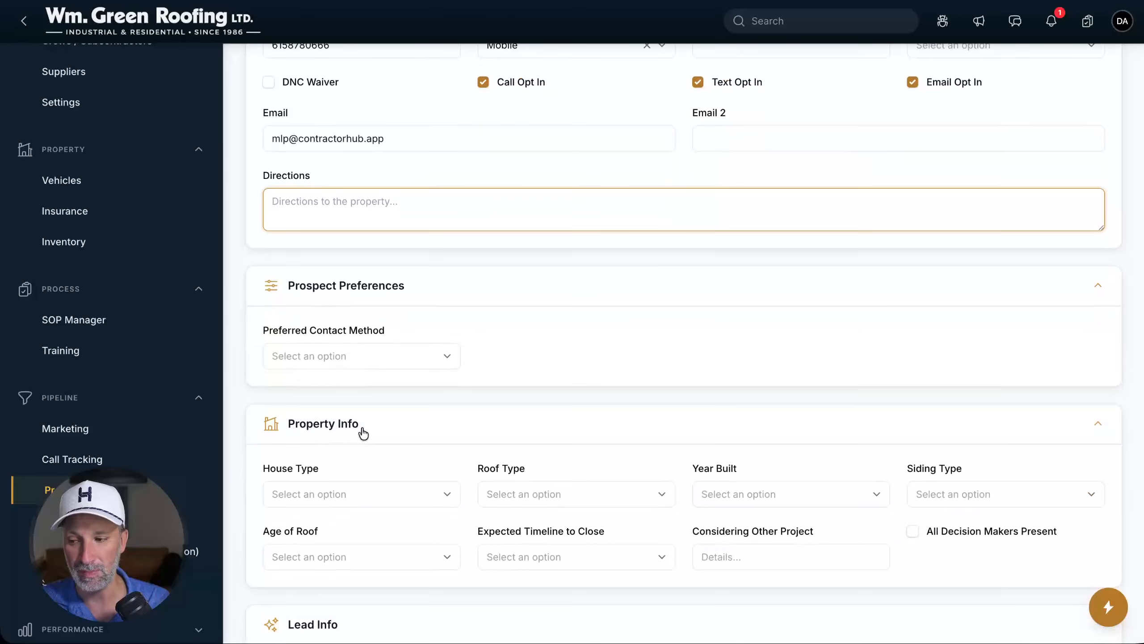
Choose Phone Call as the preferred contact method, Commercial house type and TPO roof type
{"action": "left_click", "coordinate": [342, 357]}
{"action": "left_click", "coordinate": [315, 387]}
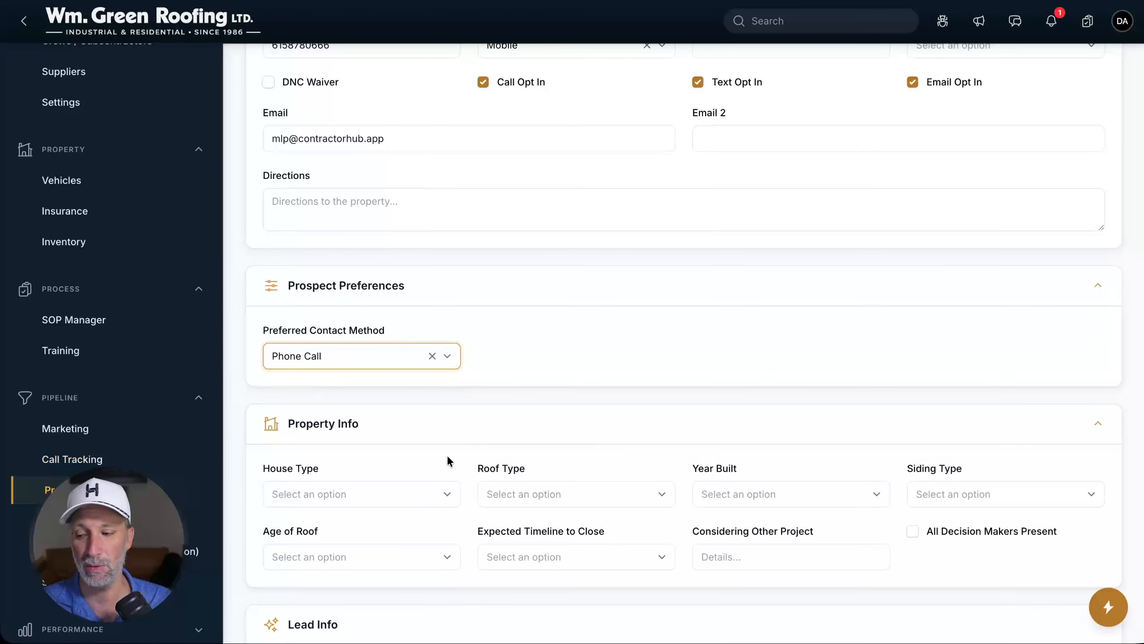
{"action": "left_click", "coordinate": [349, 498]}
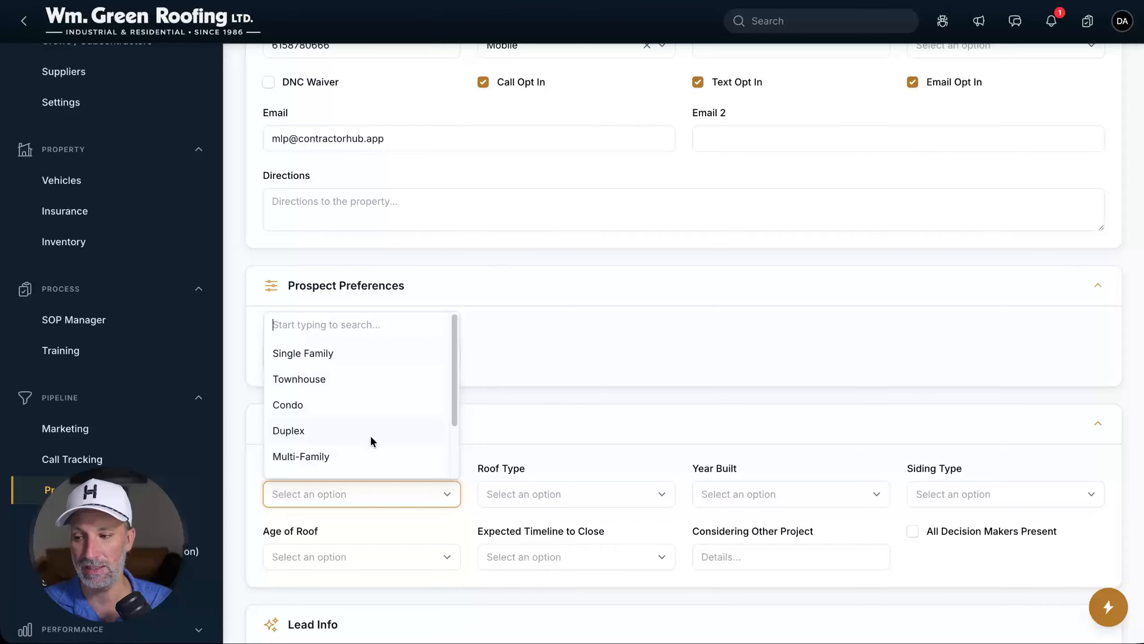
{"action": "scroll", "coordinate": [370, 434], "scroll_direction": "down", "scroll_amount": 2}
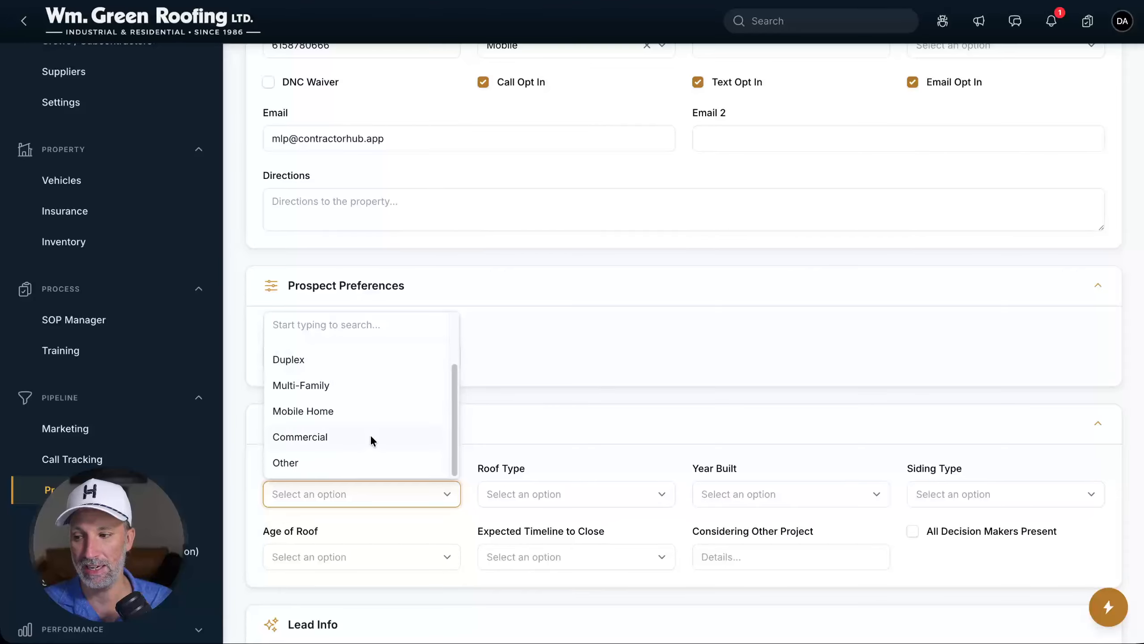
{"action": "left_click", "coordinate": [332, 438]}
{"action": "left_click", "coordinate": [568, 514]}
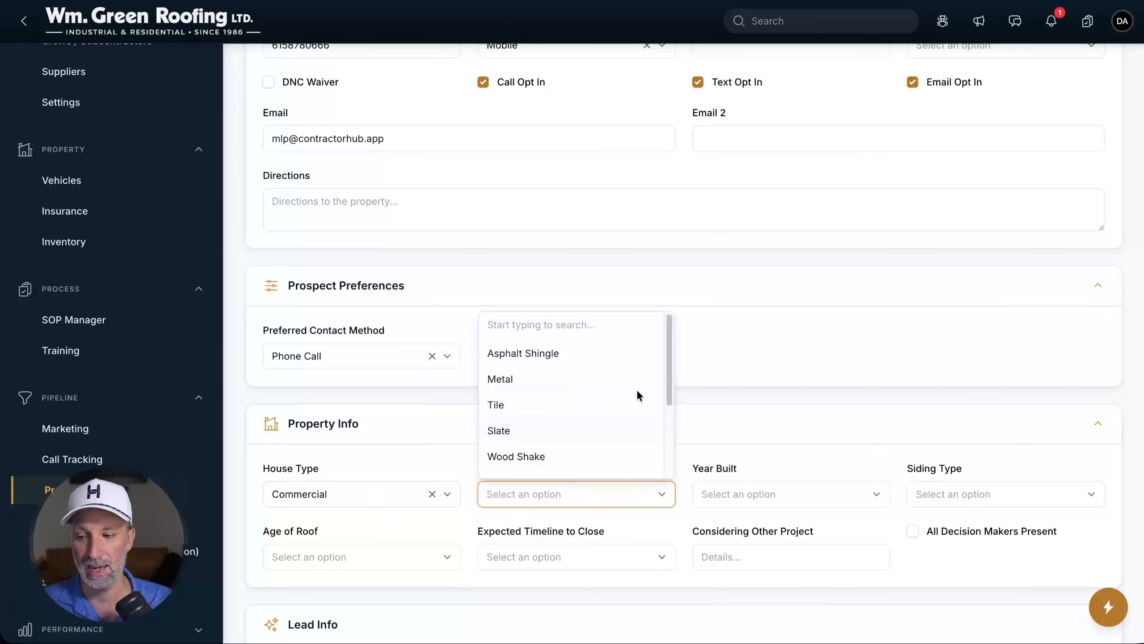
{"action": "scroll", "coordinate": [543, 386], "scroll_direction": "down", "scroll_amount": 3}
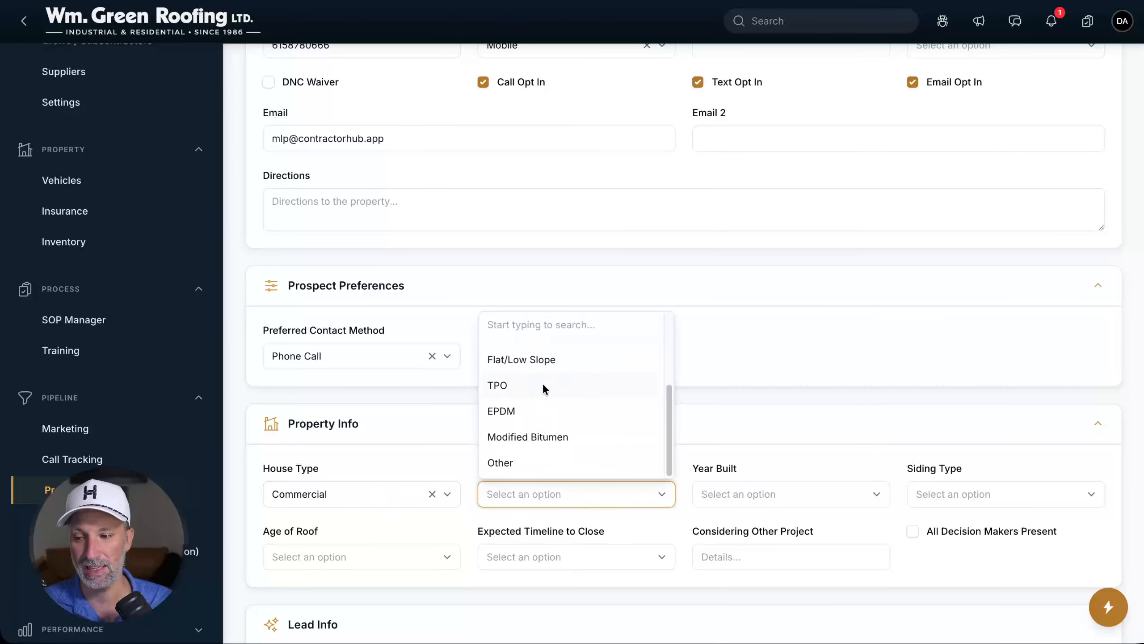
{"action": "left_click", "coordinate": [516, 388]}
Look through the Year Built and Siding Type lists without choosing, then scroll further down the form
{"action": "left_click", "coordinate": [806, 508]}
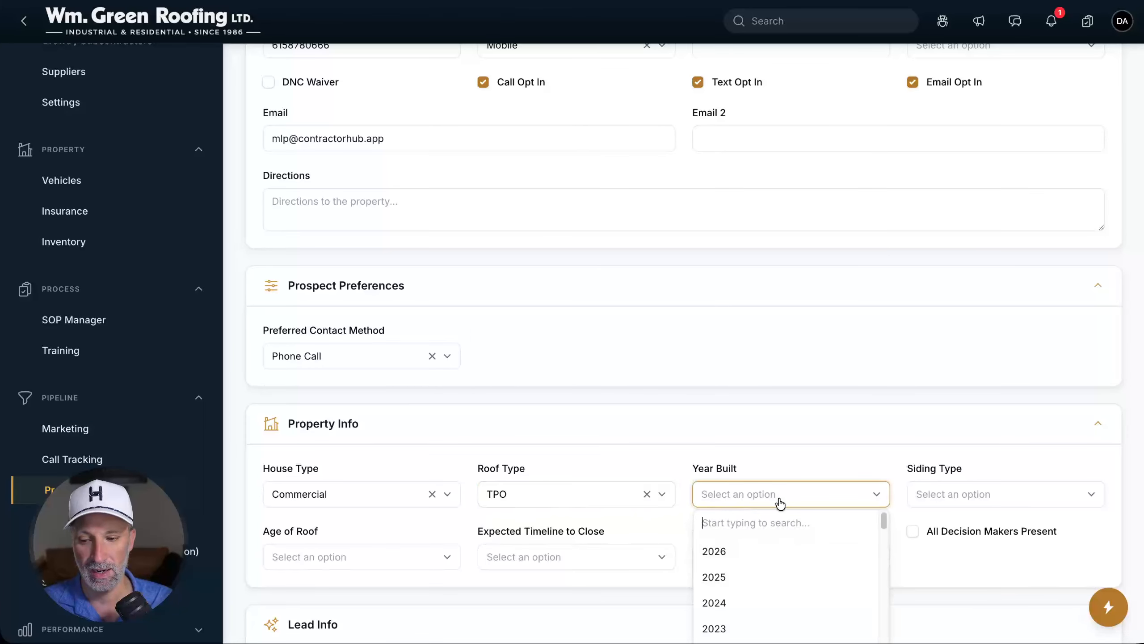
{"action": "left_click", "coordinate": [767, 442]}
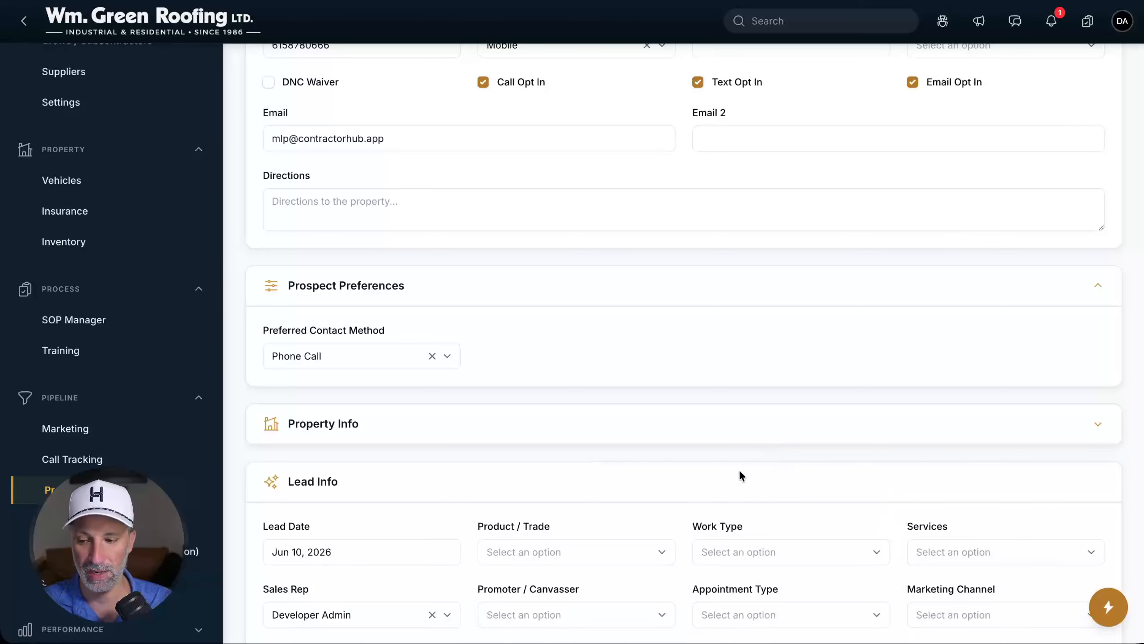
{"action": "scroll", "coordinate": [739, 477], "scroll_direction": "down", "scroll_amount": 3}
{"action": "left_click", "coordinate": [603, 301]}
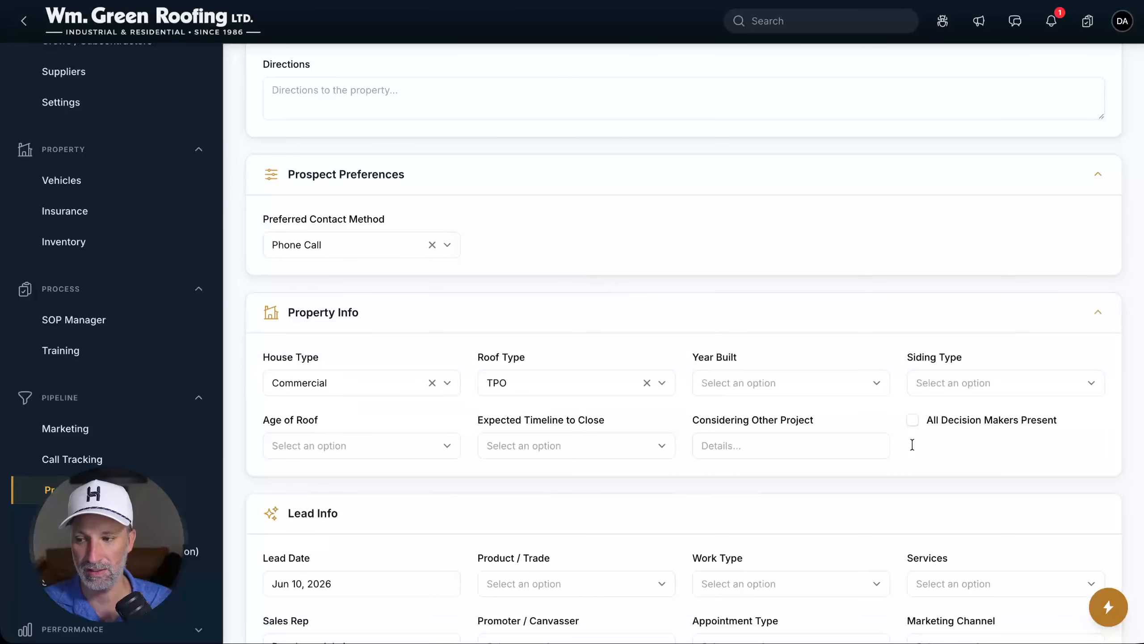
{"action": "left_click", "coordinate": [998, 382]}
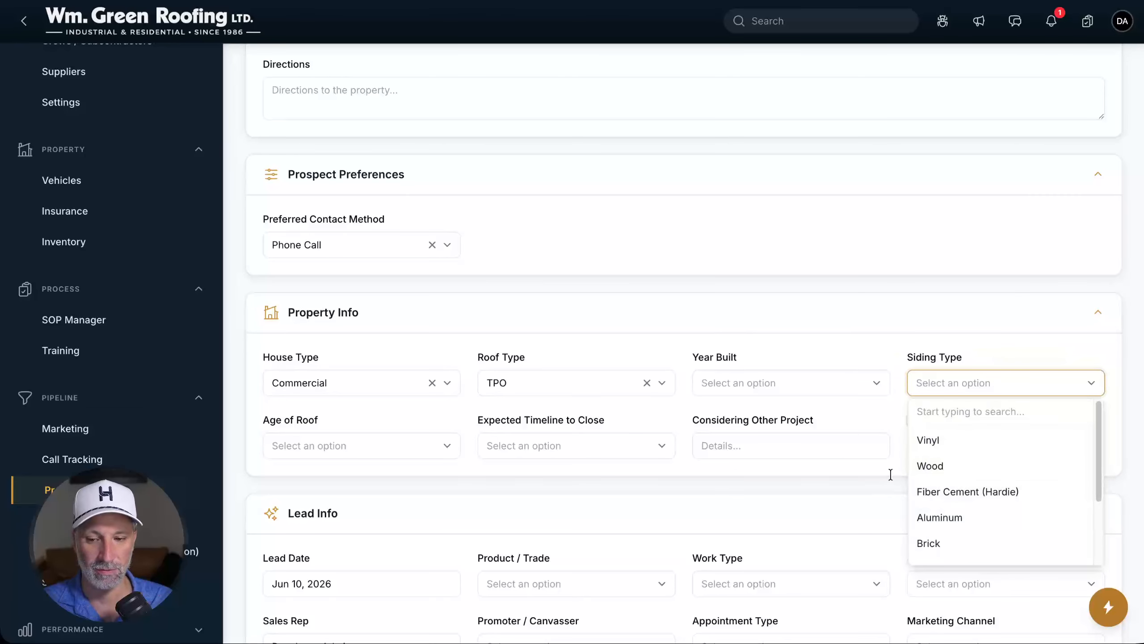
{"action": "left_click", "coordinate": [443, 471]}
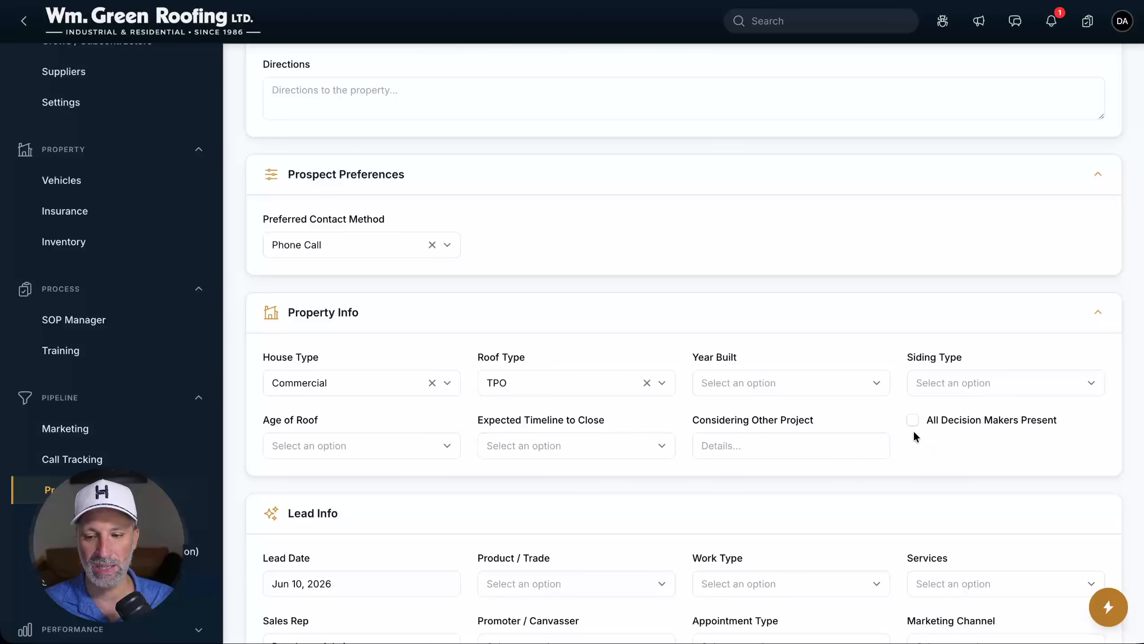
{"action": "scroll", "coordinate": [567, 460], "scroll_direction": "down", "scroll_amount": 1}
{"action": "scroll", "coordinate": [567, 463], "scroll_direction": "down", "scroll_amount": 5}
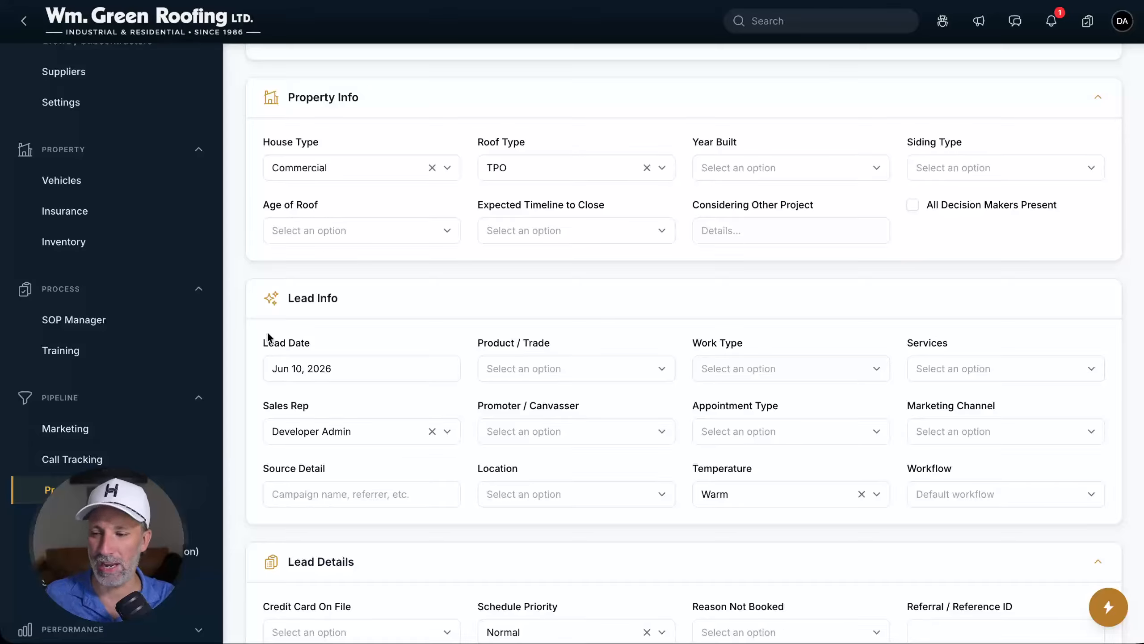
Submit the lead from the bottom of Full Lead Entry, which flags postal code 37209 as invalid
{"action": "scroll", "coordinate": [289, 343], "scroll_direction": "down", "scroll_amount": 7}
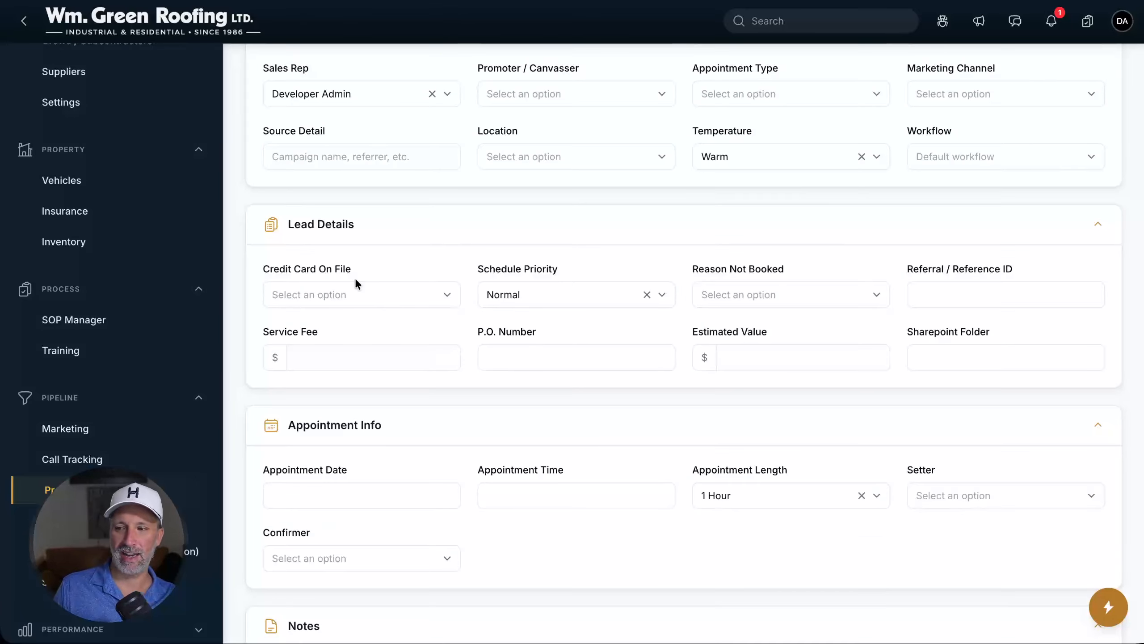
{"action": "scroll", "coordinate": [359, 285], "scroll_direction": "down", "scroll_amount": 1}
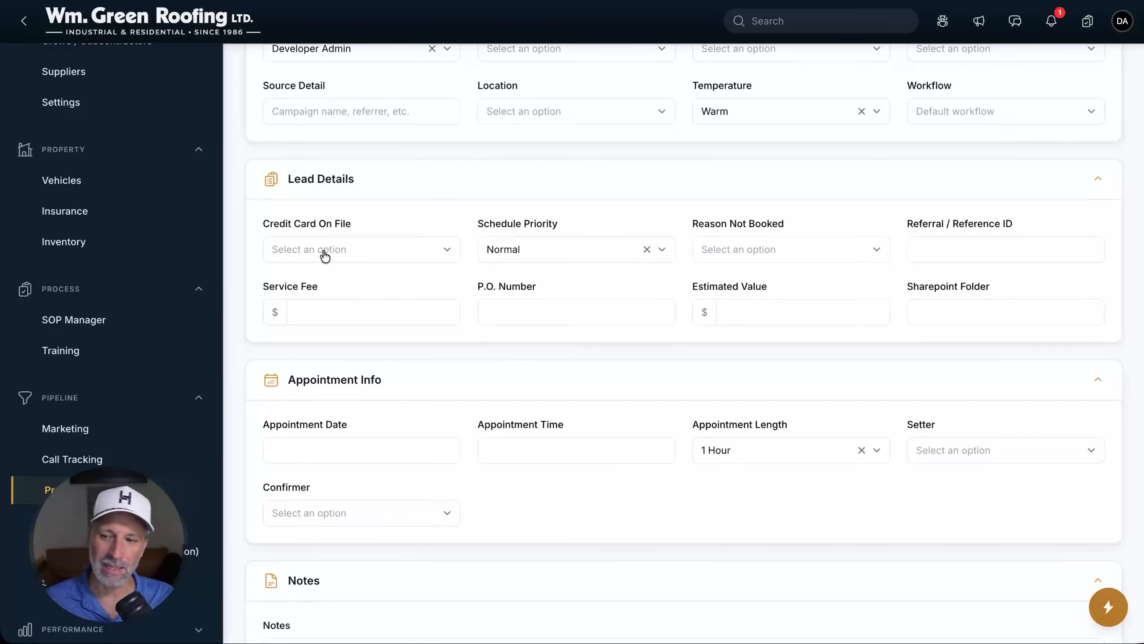
{"action": "scroll", "coordinate": [490, 322], "scroll_direction": "down", "scroll_amount": 2}
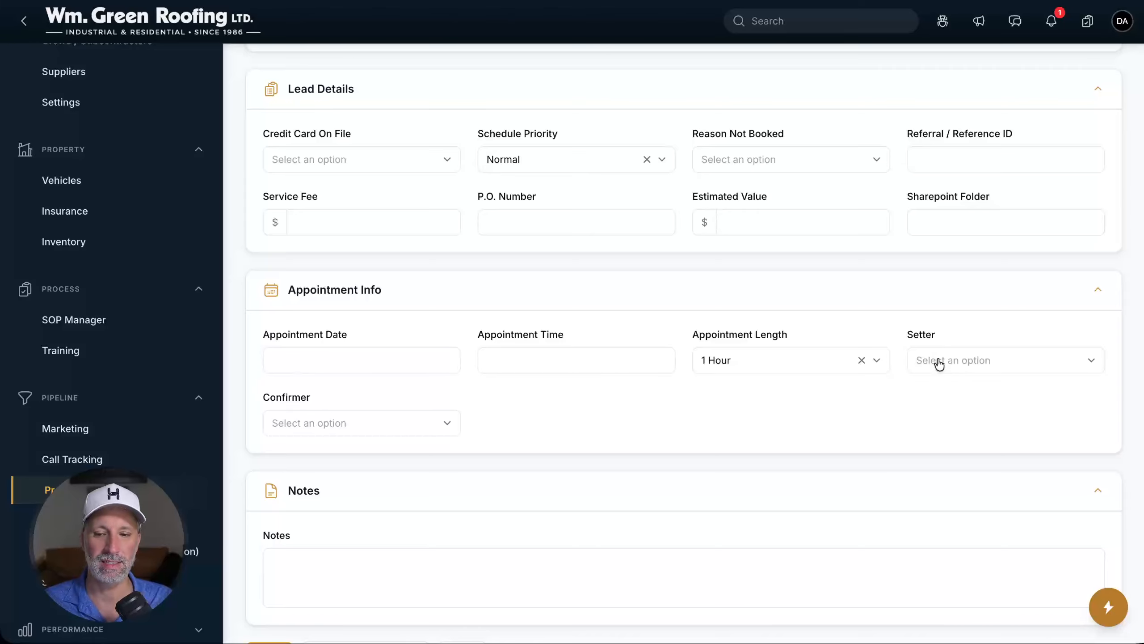
{"action": "scroll", "coordinate": [631, 379], "scroll_direction": "down", "scroll_amount": 1}
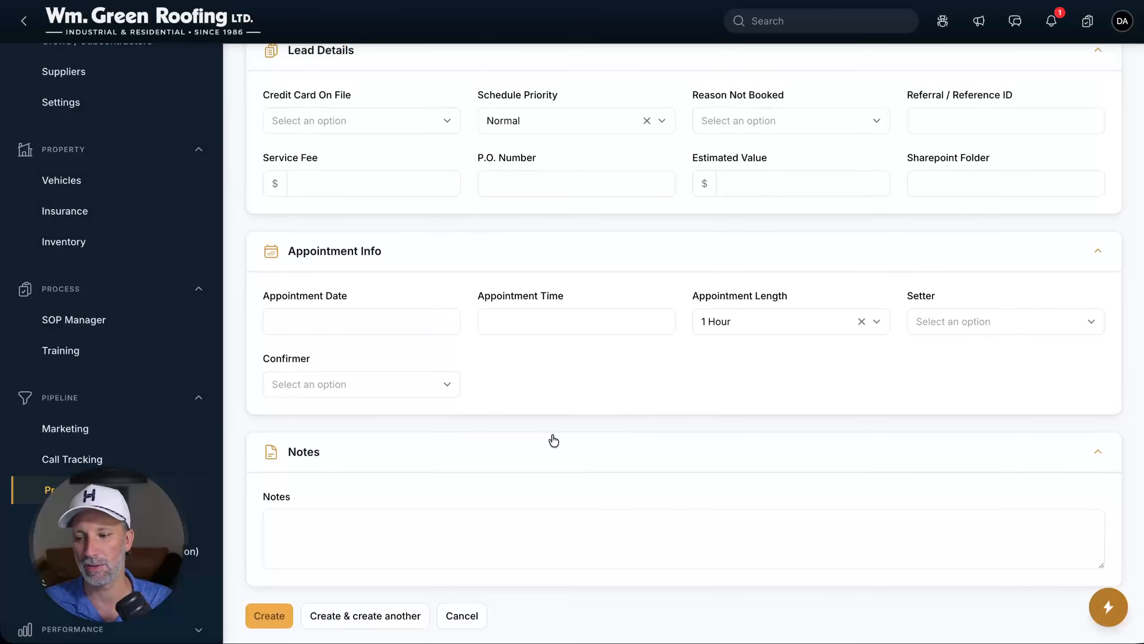
{"action": "left_click", "coordinate": [262, 613]}
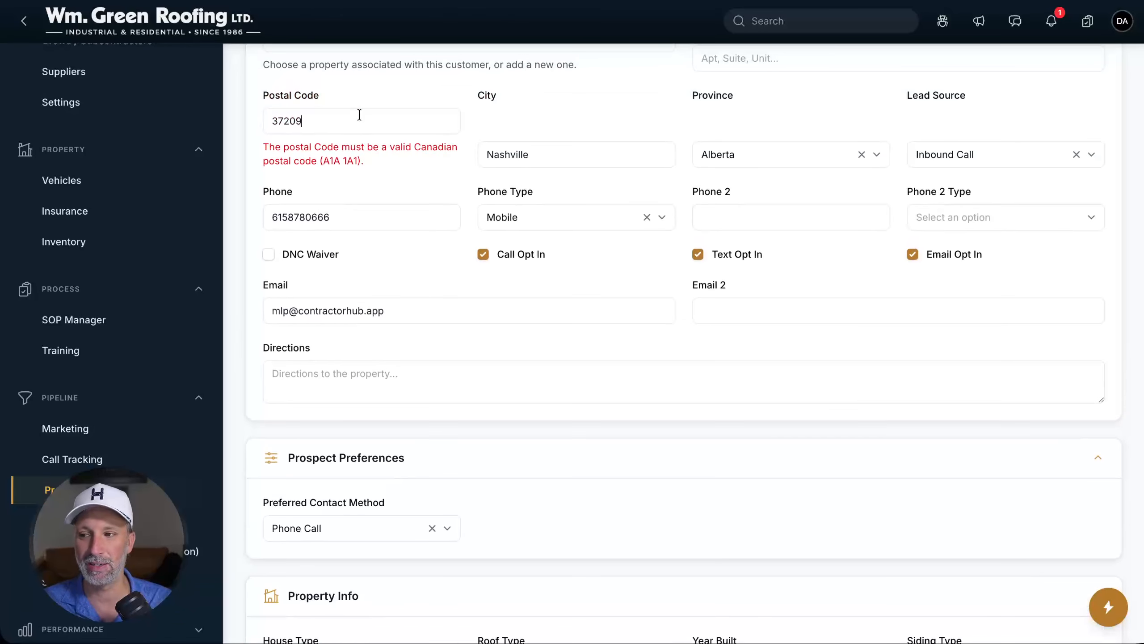
Delete the invalid 37209 postal code and create the lead again
{"action": "double_click", "coordinate": [358, 115]}
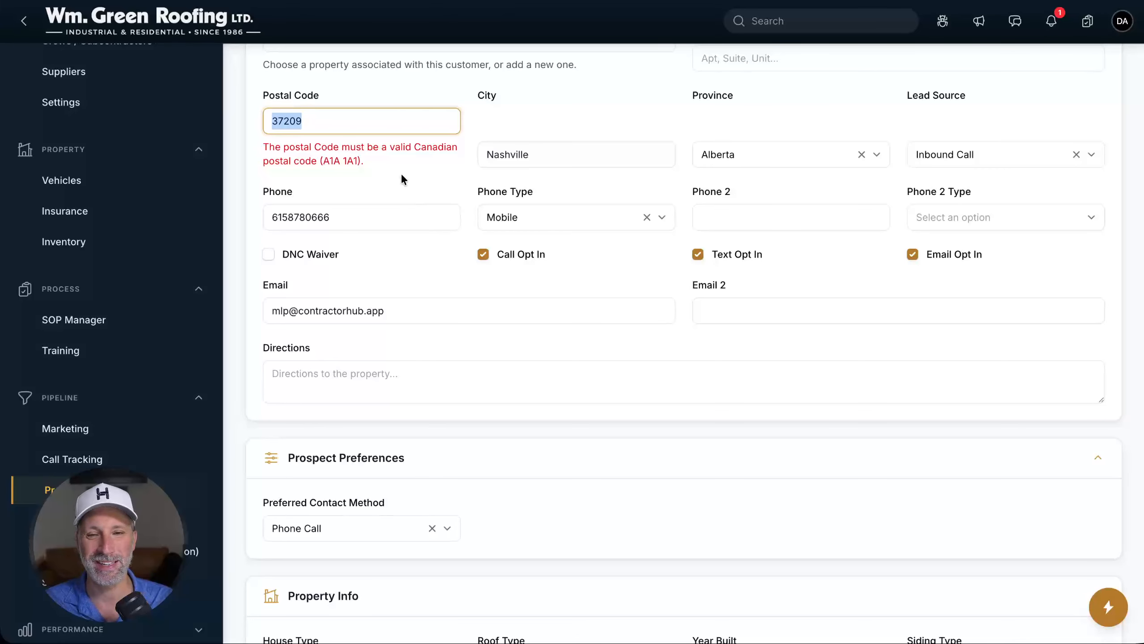
{"action": "key", "text": "BackSpace"}
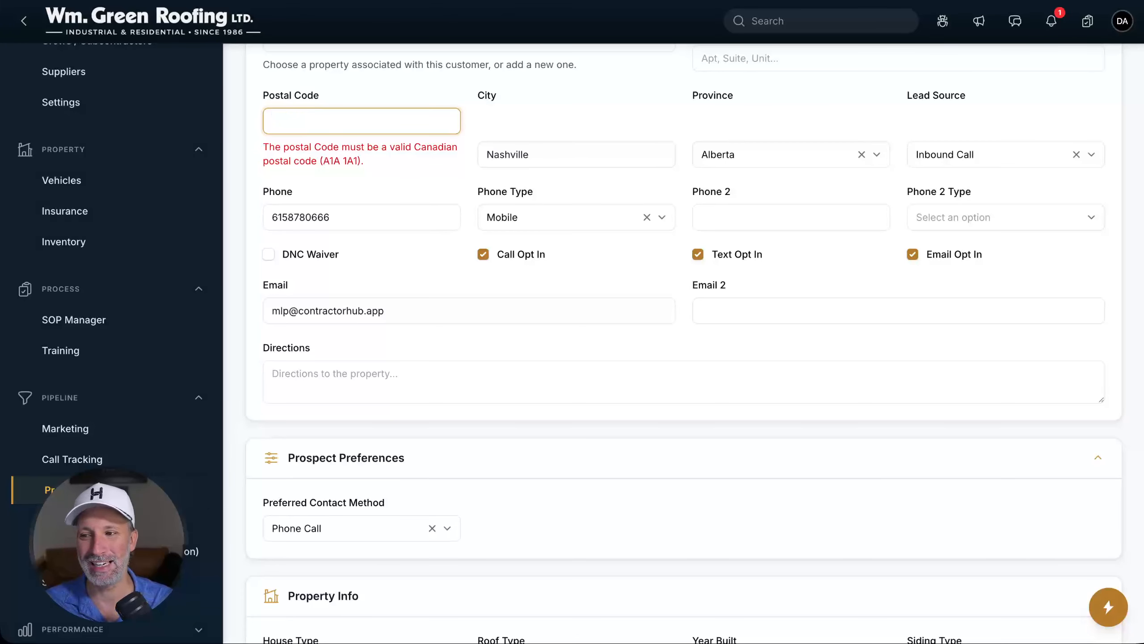
{"action": "scroll", "coordinate": [679, 361], "scroll_direction": "up", "scroll_amount": 1}
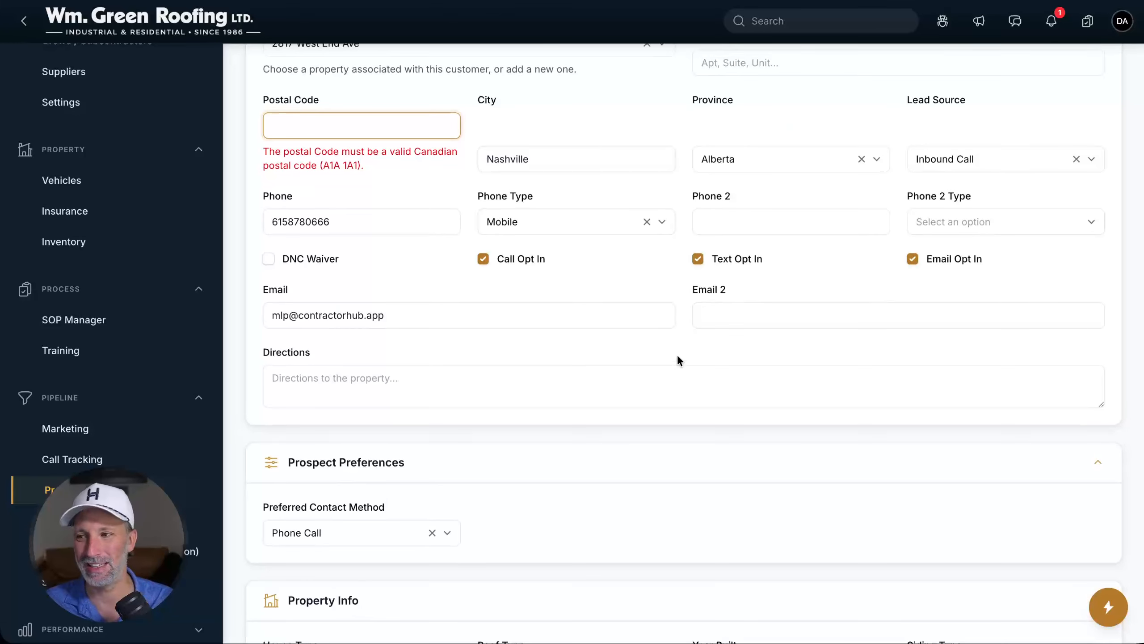
{"action": "scroll", "coordinate": [679, 360], "scroll_direction": "up", "scroll_amount": 5}
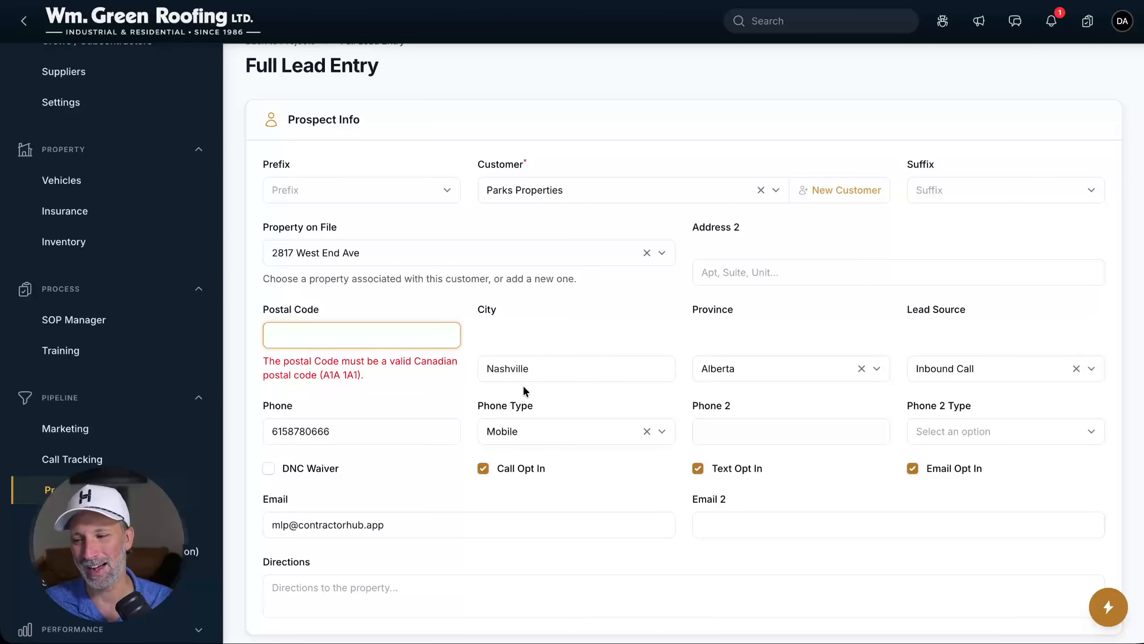
{"action": "scroll", "coordinate": [334, 381], "scroll_direction": "down", "scroll_amount": 15}
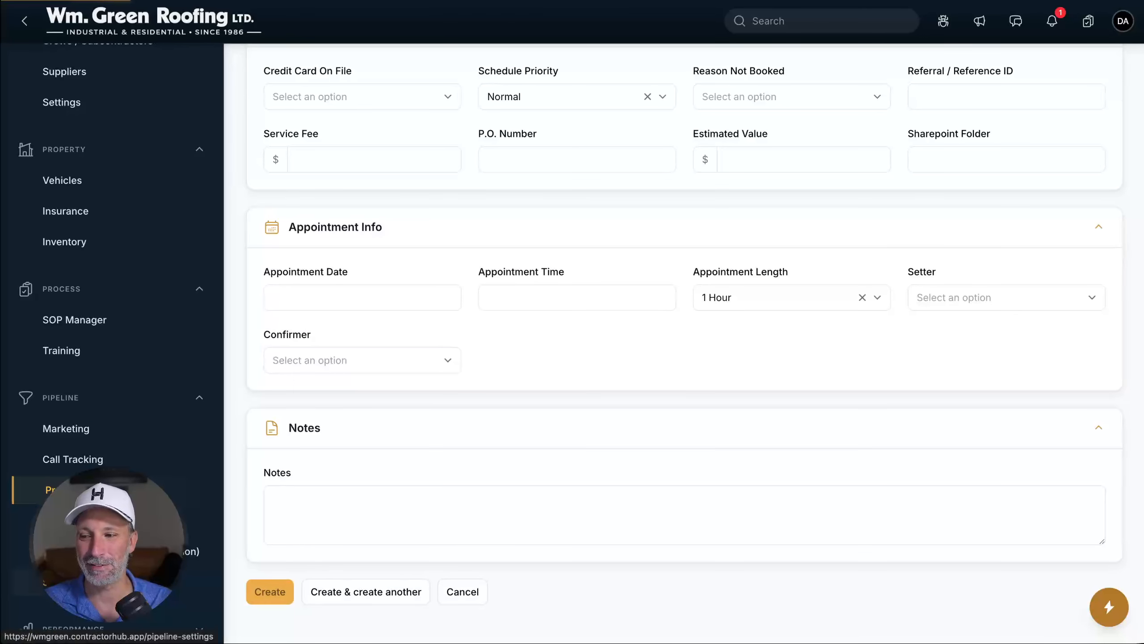
{"action": "left_click", "coordinate": [284, 593]}
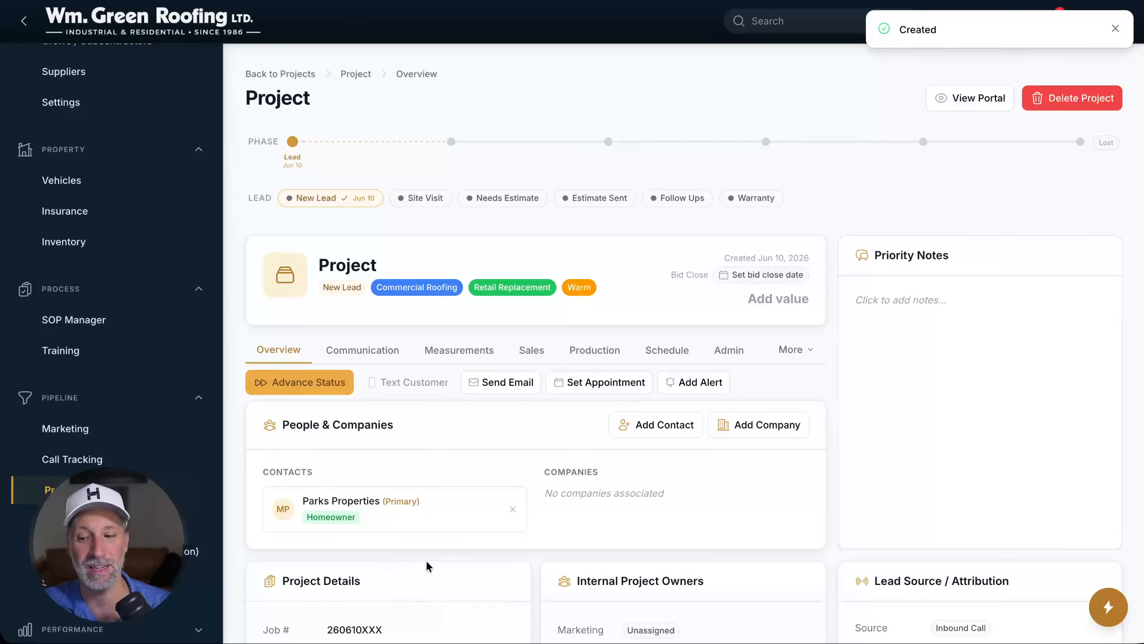
Scroll down the new project's overview to its Project Details
{"action": "scroll", "coordinate": [567, 392], "scroll_direction": "down", "scroll_amount": 5}
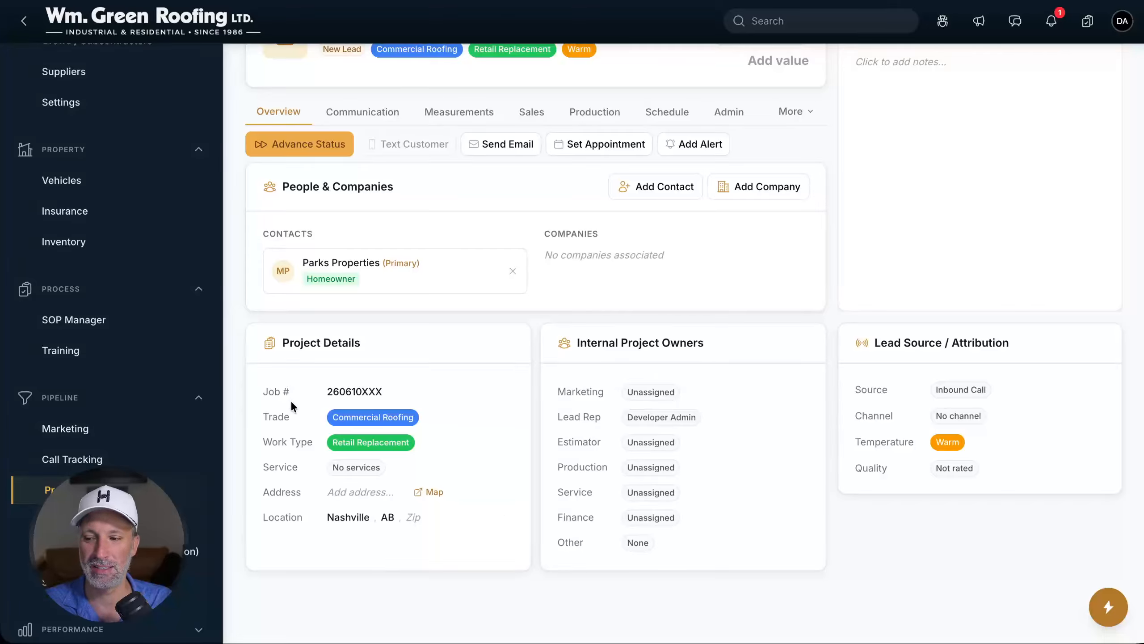
Put the Job # value 260610XXX into edit mode, then return to the top of the page
{"action": "left_click_drag", "start_coordinate": [327, 397], "coordinate": [393, 399]}
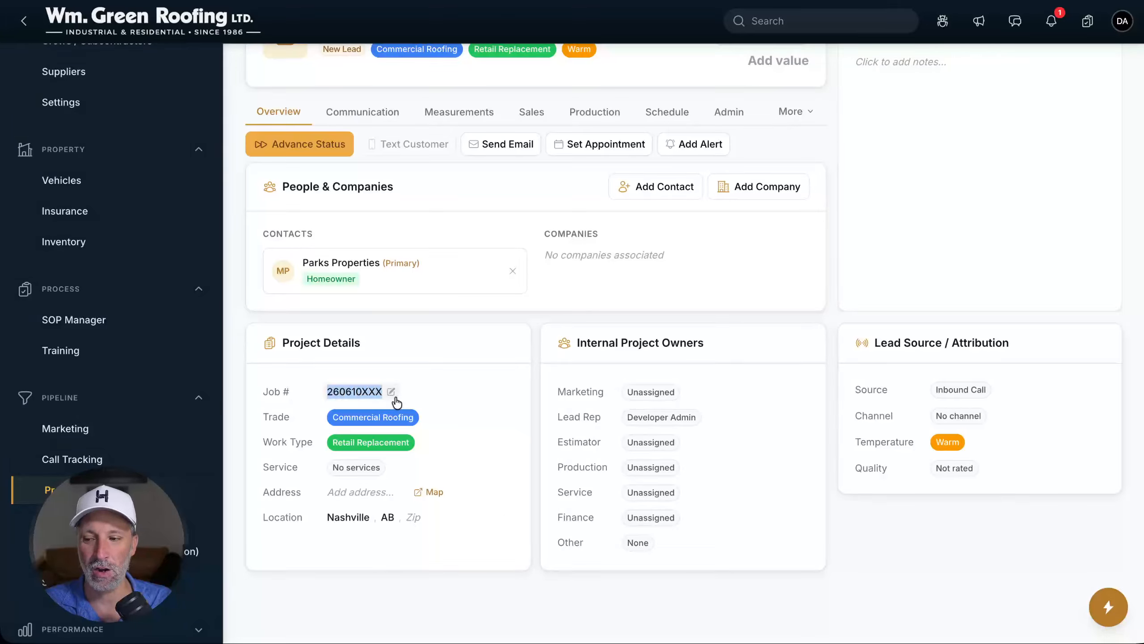
{"action": "left_click", "coordinate": [391, 393]}
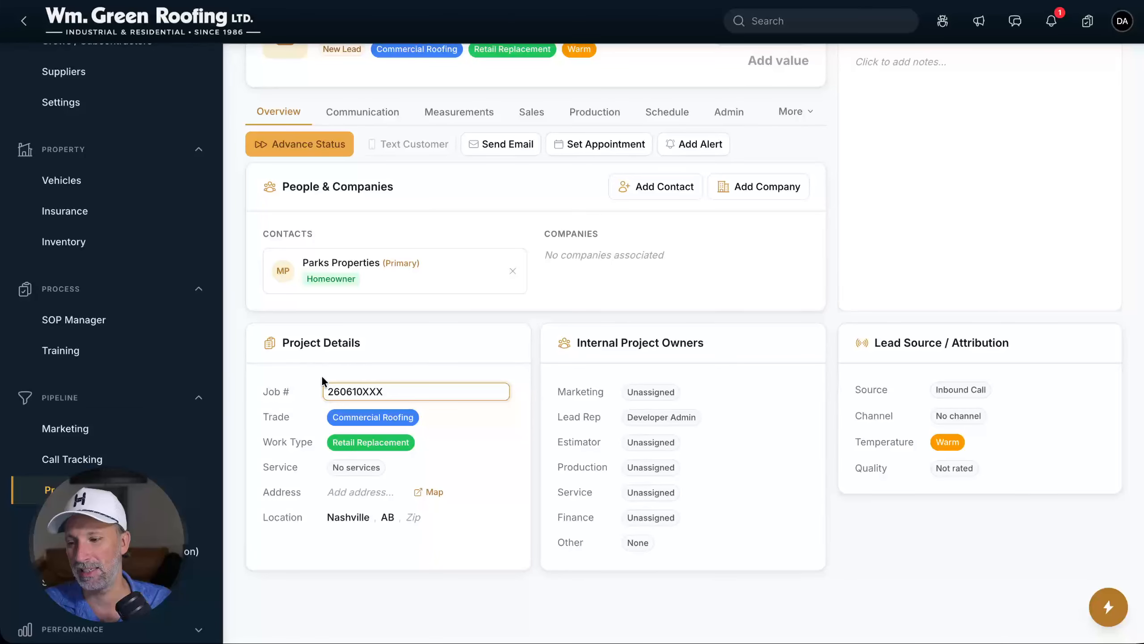
{"action": "scroll", "coordinate": [707, 426], "scroll_direction": "up", "scroll_amount": 5}
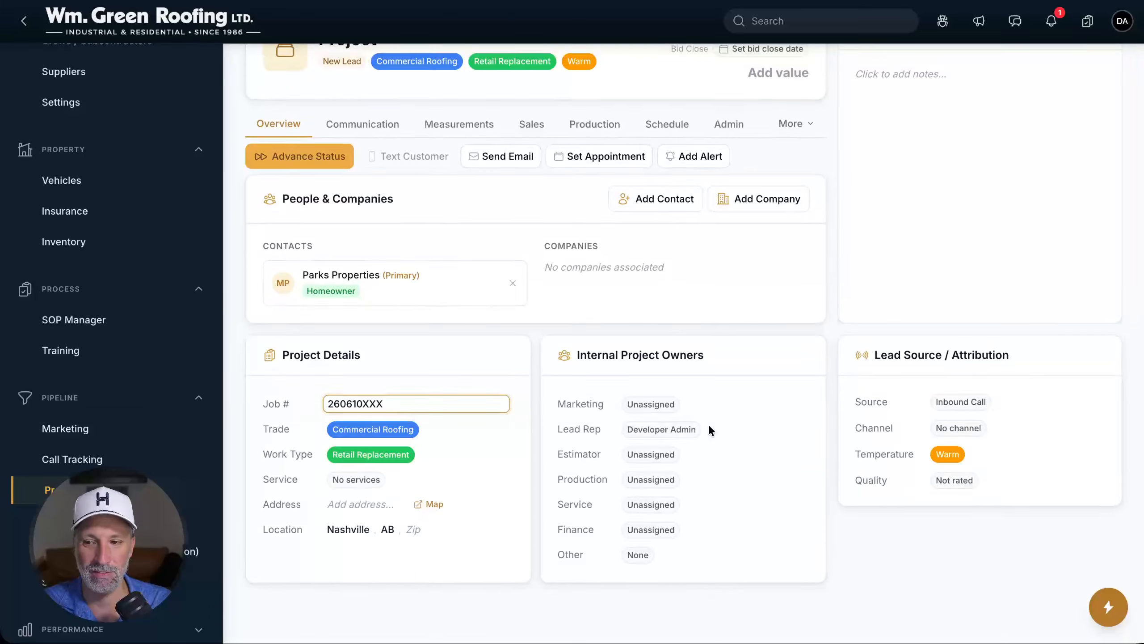